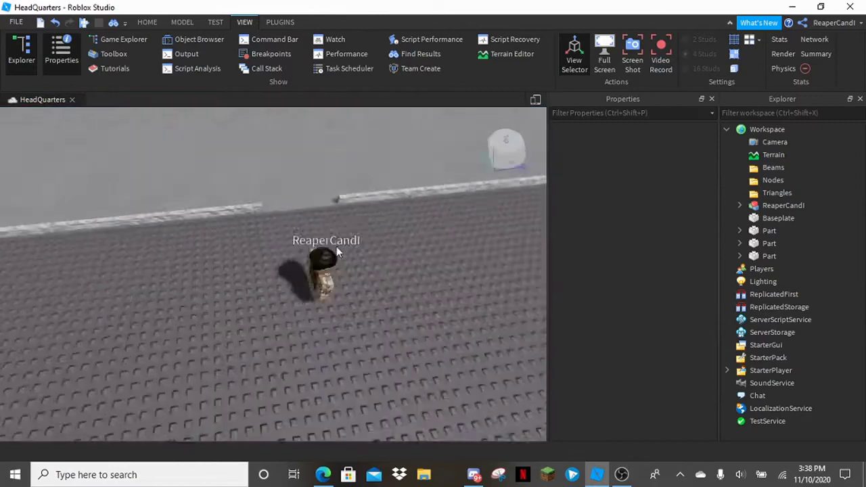
- Scale the two front brick wall sections so their outer ends reach the corners of the concrete floor
click(364, 318)
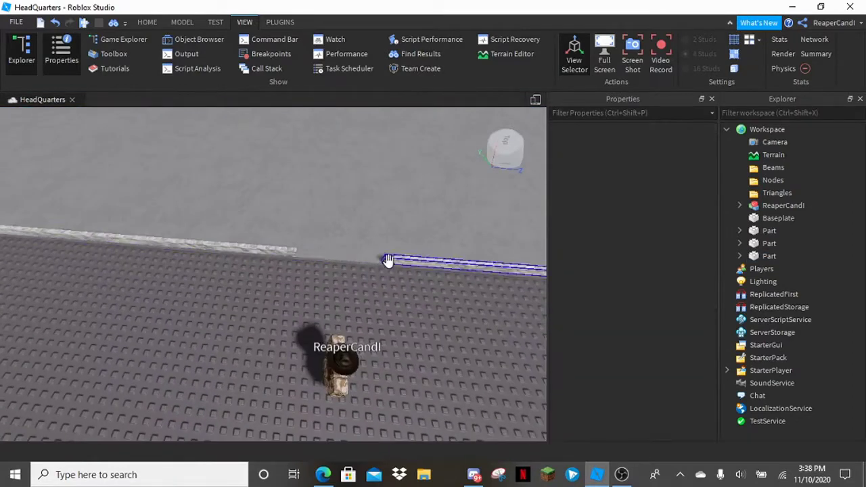
click(387, 261)
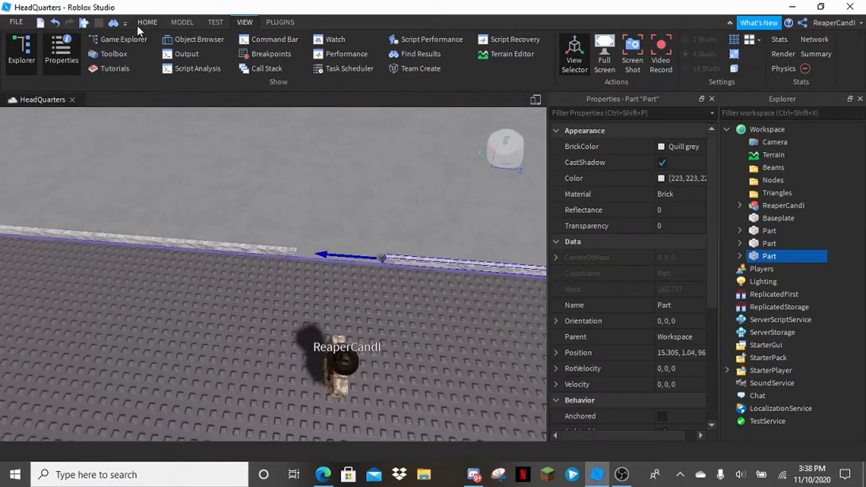
key(ctrl+3)
click(312, 295)
right_drag(312, 296, 332, 344)
click(333, 344)
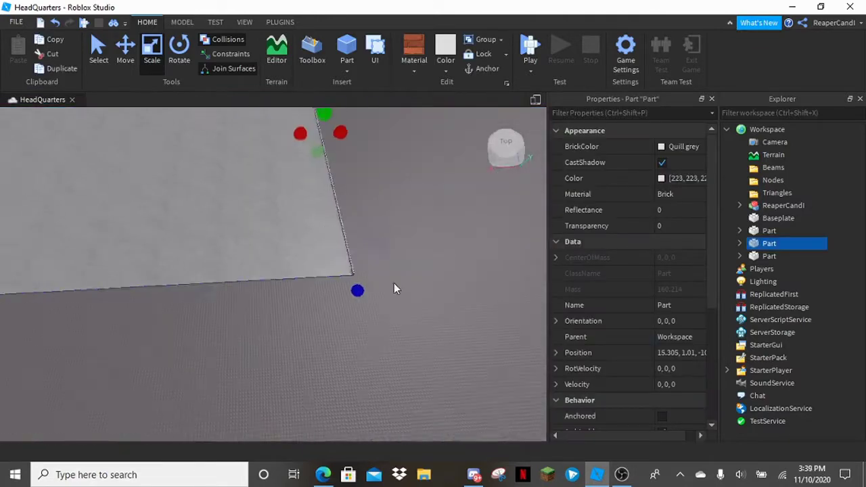
drag(369, 319, 366, 321)
- Duplicate a front brick wall section, rotate it 90 degrees and fit it along the floor's side edge at the corner
right_drag(311, 204, 228, 174)
key(ctrl+2)
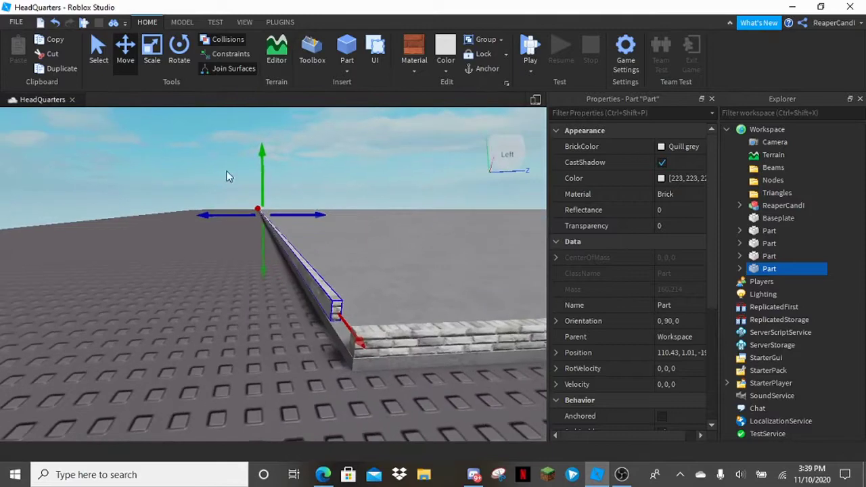
right_drag(395, 375, 284, 235)
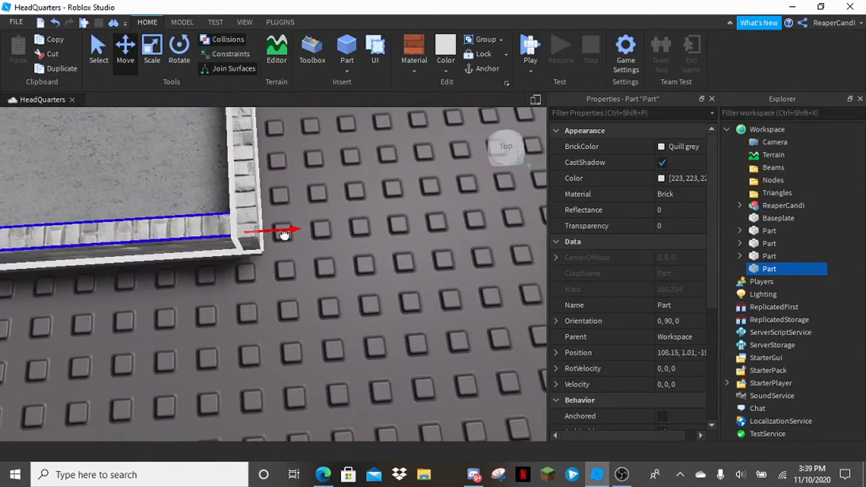
right_drag(392, 297, 479, 474)
- Lengthen the side brick wall to the far corner of the concrete floor
click(474, 474)
click(474, 475)
right_drag(513, 333, 74, 38)
drag(380, 299, 316, 293)
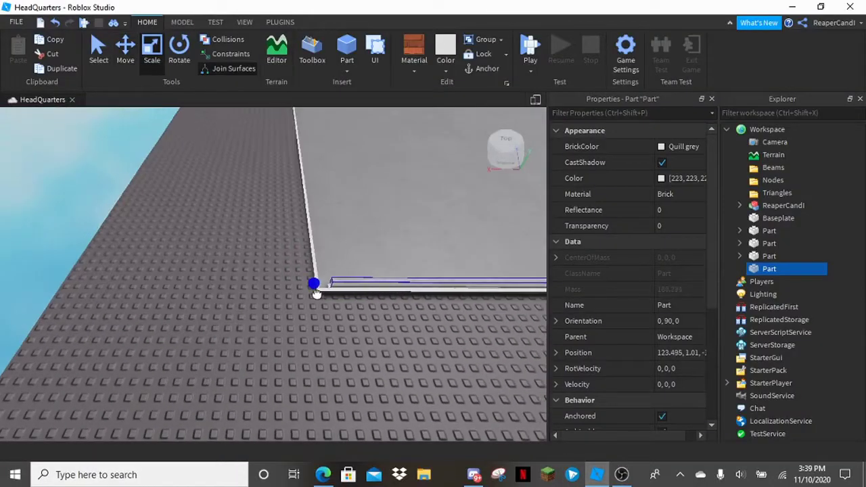
- Duplicate the side brick wall and move the copy flush onto the floor's opposite side edge
scroll(303, 288, down, 5)
right_drag(344, 342, 383, 267)
key(ctrl+2)
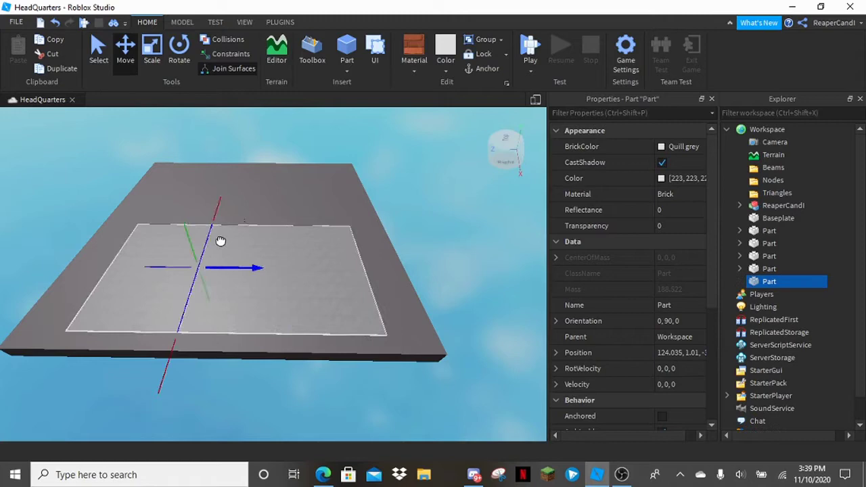
scroll(221, 241, up, 5)
right_drag(221, 241, 264, 329)
drag(265, 329, 426, 358)
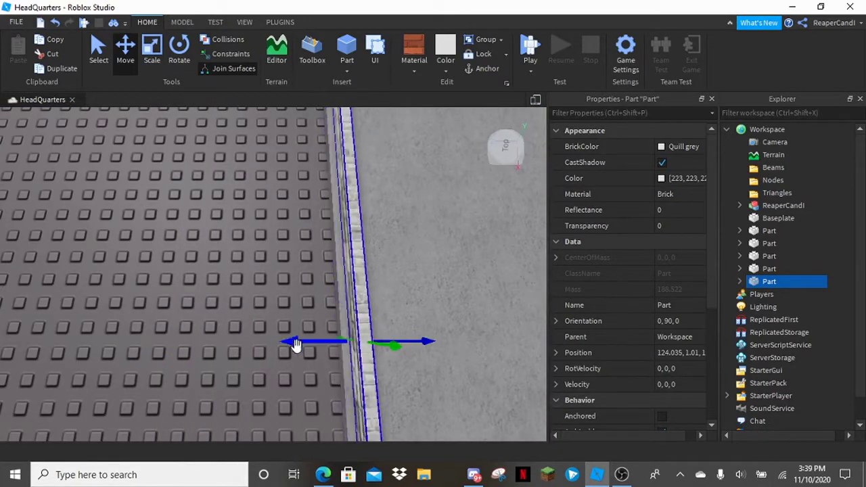
right_drag(286, 345, 267, 340)
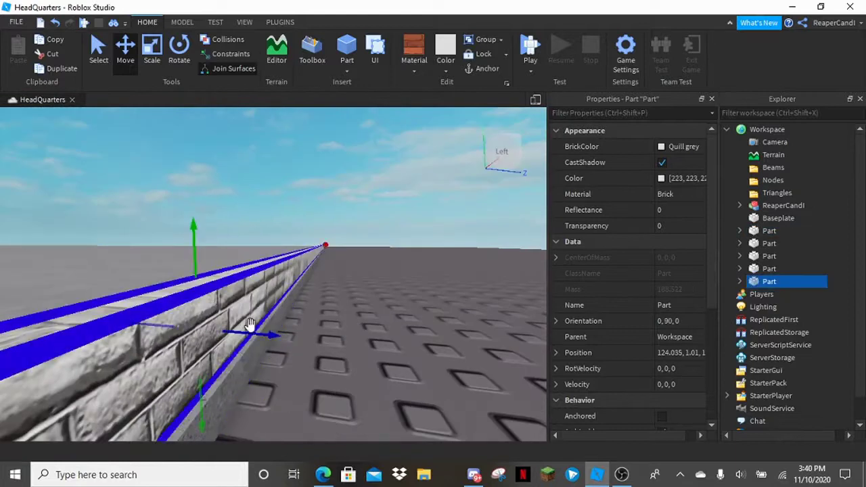
click(367, 354)
- Shorten the concrete floor by pulling in its back edge
right_drag(367, 354, 359, 283)
scroll(359, 283, down, 3)
click(350, 280)
key(ctrl+3)
drag(399, 253, 358, 259)
right_drag(358, 260, 345, 352)
scroll(468, 321, up, 3)
click(346, 245)
click(358, 271)
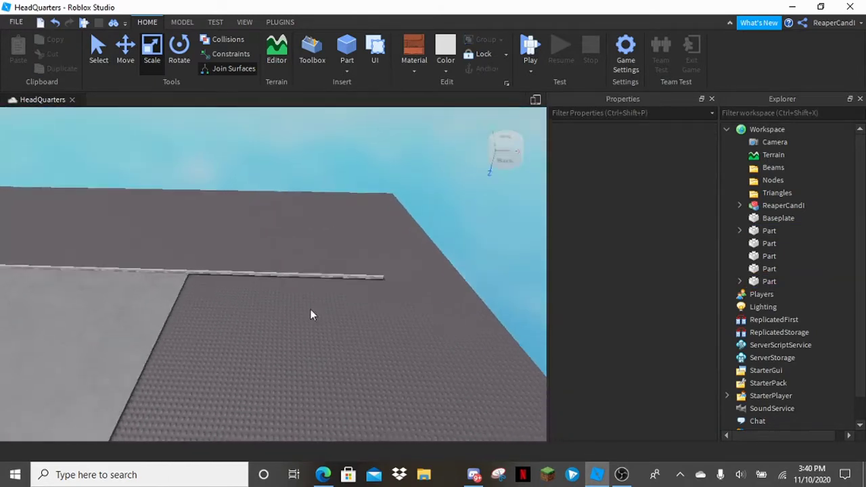
- Trim the overhanging side brick walls to the back corners of the concrete floor
click(385, 279)
click(205, 285)
right_drag(205, 285, 140, 116)
click(273, 368)
- Duplicate a front brick wall section onto the floor's back edge and lengthen it to close both back corners
key(ctrl+2)
right_drag(350, 377, 152, 127)
right_drag(312, 306, 352, 269)
drag(279, 295, 231, 298)
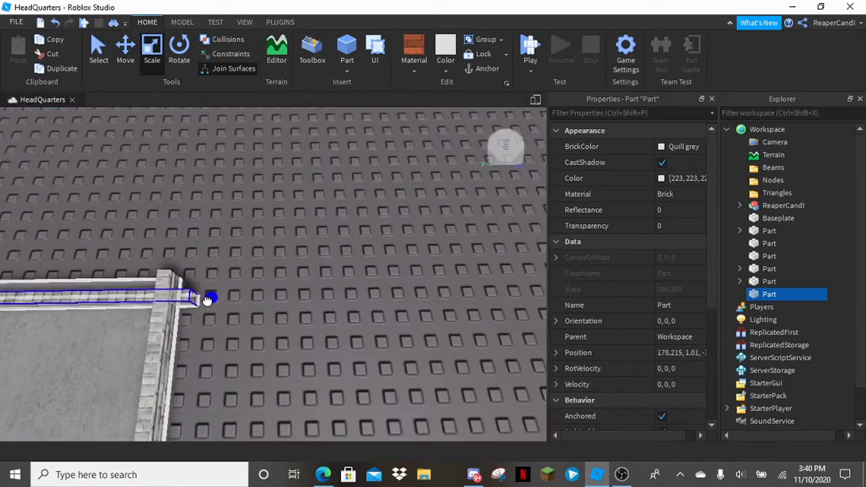
right_drag(189, 300, 397, 224)
key(ctrl+2)
click(439, 300)
- Try to shape a concrete copy into a thin strip along the floor's front edge at the entrance gap
click(285, 226)
key(ctrl+v)
right_drag(245, 186, 86, 204)
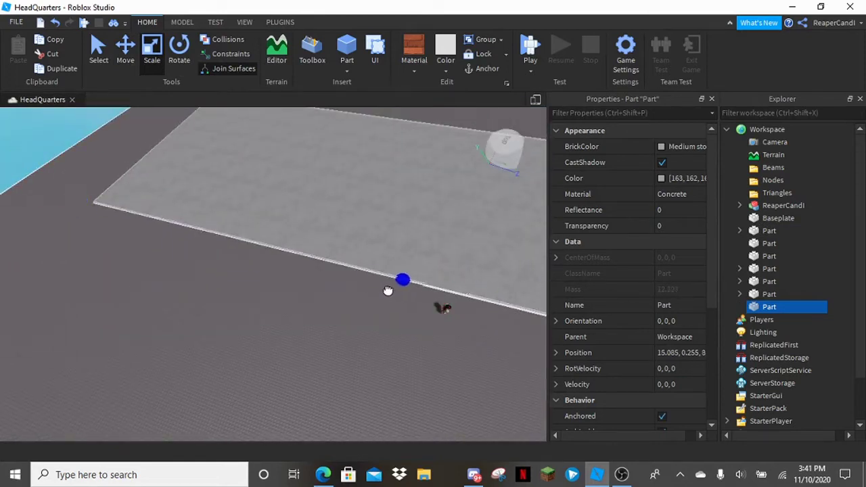
right_drag(415, 302, 428, 206)
scroll(304, 298, down, 5)
right_drag(304, 298, 460, 257)
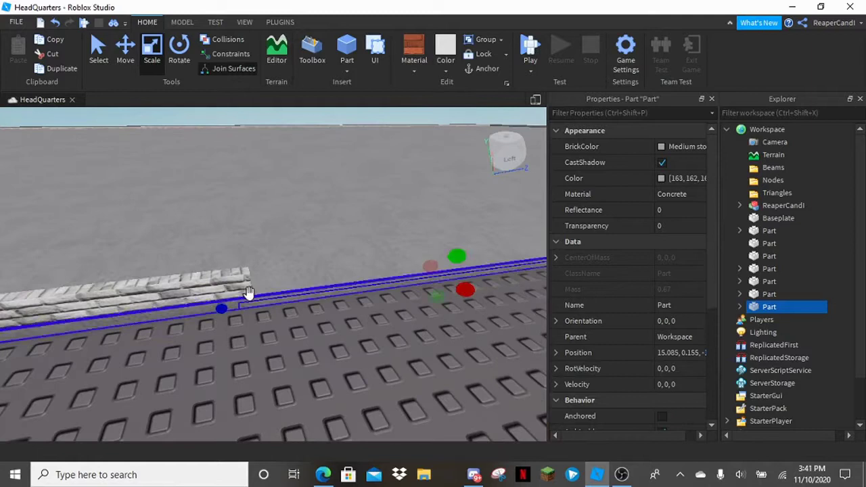
right_drag(230, 309, 280, 329)
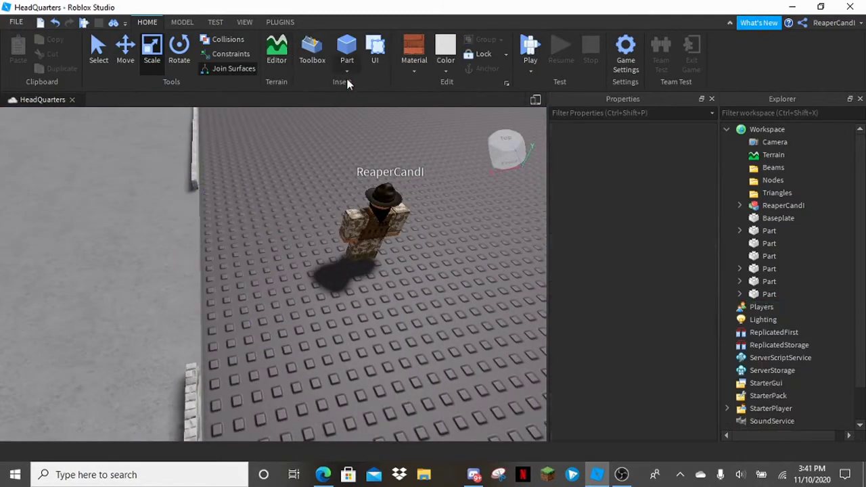
- Insert a cylinder in front of the entrance gap and give it the Medium stone grey colour and Concrete material
click(347, 70)
click(371, 125)
right_drag(373, 240, 368, 229)
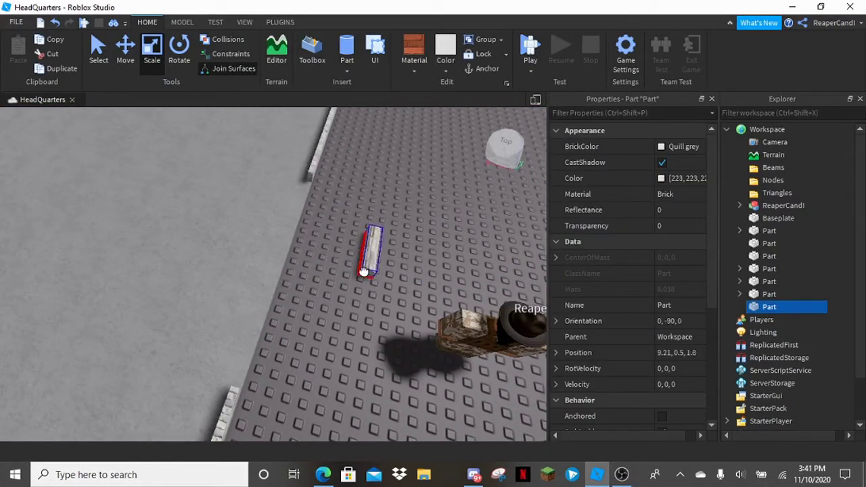
click(444, 71)
click(489, 258)
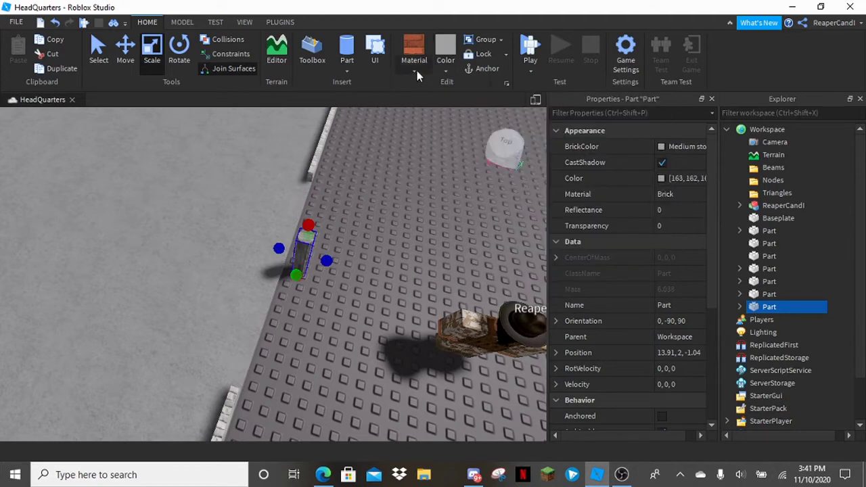
click(416, 70)
click(409, 195)
- Flatten the cylinder into a thin disc and widen it to span the gap between the front brick walls
right_drag(409, 196, 304, 213)
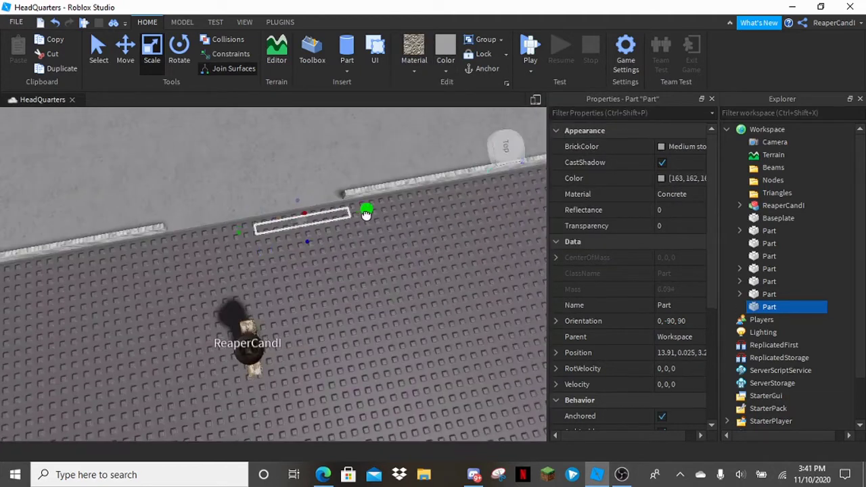
right_drag(366, 213, 320, 227)
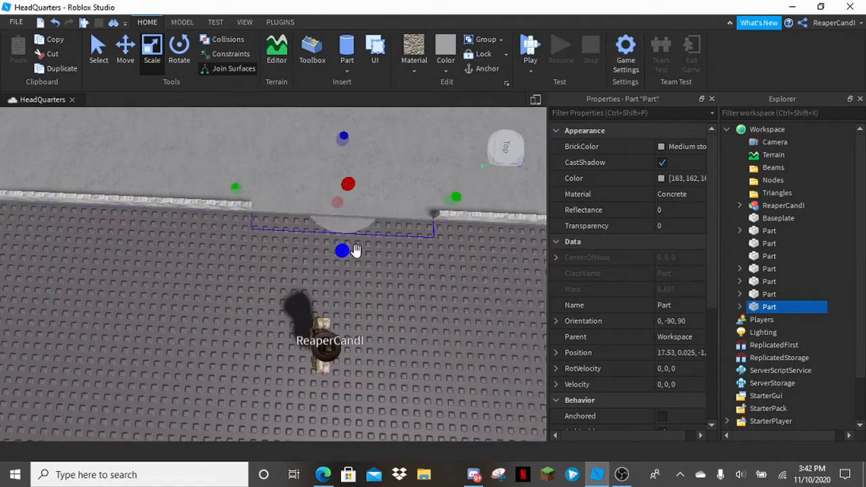
drag(356, 250, 353, 319)
right_drag(362, 347, 413, 205)
- Thicken the concrete entrance disc and align it with the floor's front edge
key(ctrl+2)
scroll(480, 322, up, 10)
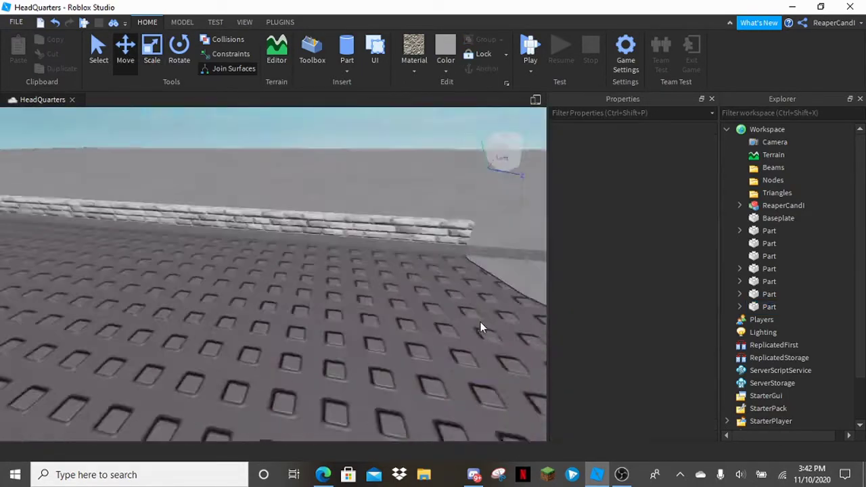
right_drag(480, 319, 234, 109)
drag(332, 238, 329, 234)
click(267, 343)
right_drag(267, 342, 258, 306)
click(257, 307)
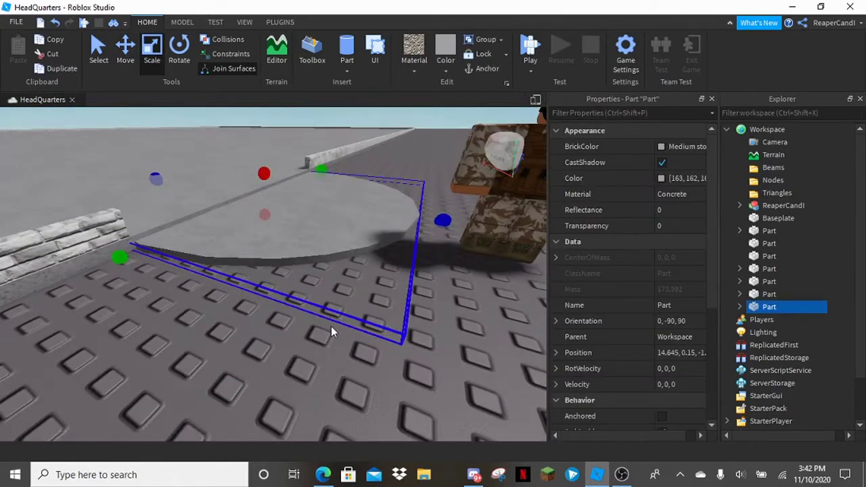
- Duplicate the entrance disc as a slightly lower rim beneath it, in Quill grey with Brick material
key(ctrl+2)
right_drag(332, 329, 471, 229)
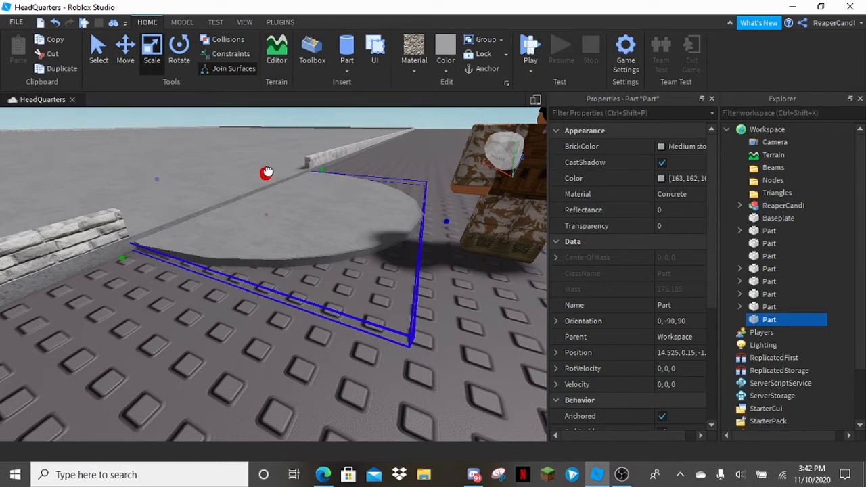
click(446, 70)
click(474, 169)
click(414, 69)
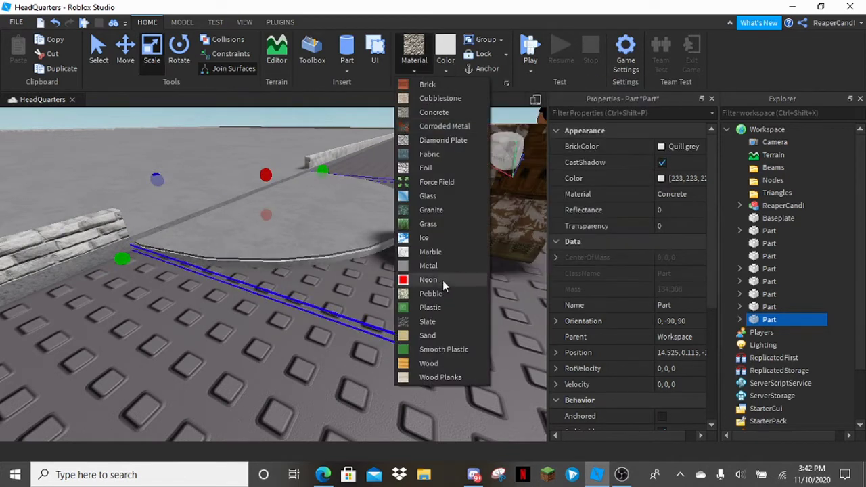
click(428, 83)
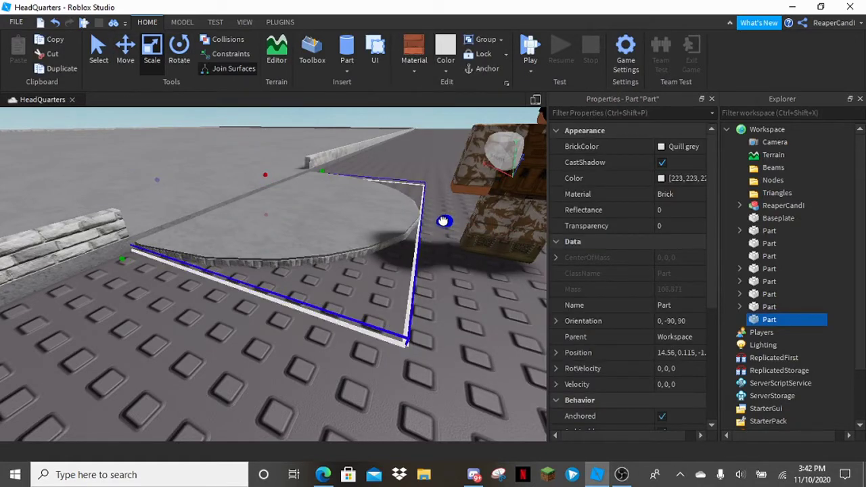
click(332, 261)
right_drag(511, 245, 474, 264)
click(368, 303)
right_drag(368, 302, 294, 336)
click(294, 336)
key(f)
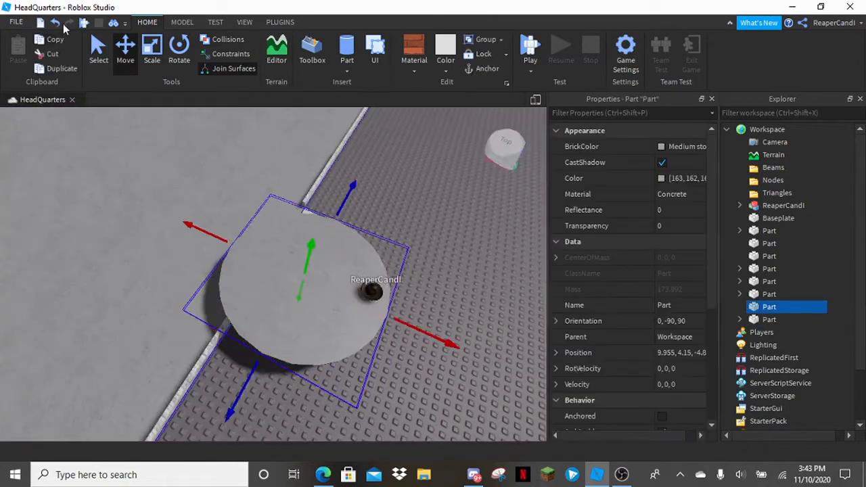
right_drag(352, 237, 413, 248)
click(288, 274)
scroll(191, 241, up, 5)
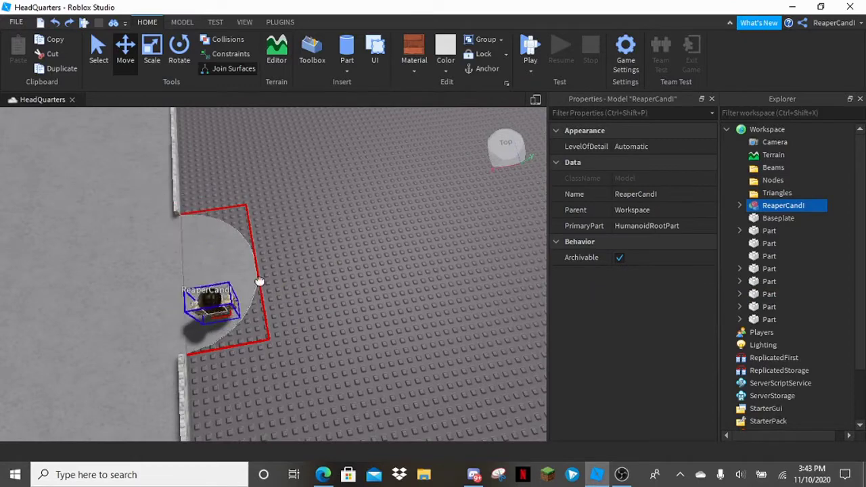
- Set the material for new parts to Plastic and insert a block at the entrance disc
click(446, 67)
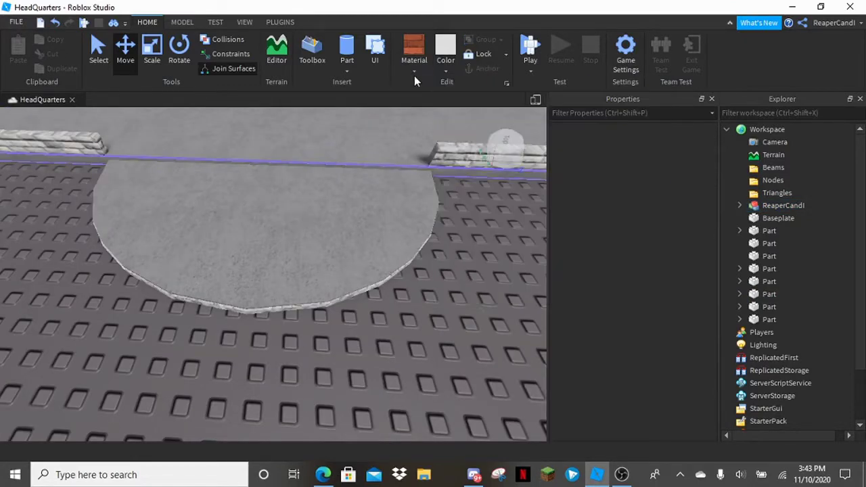
click(414, 70)
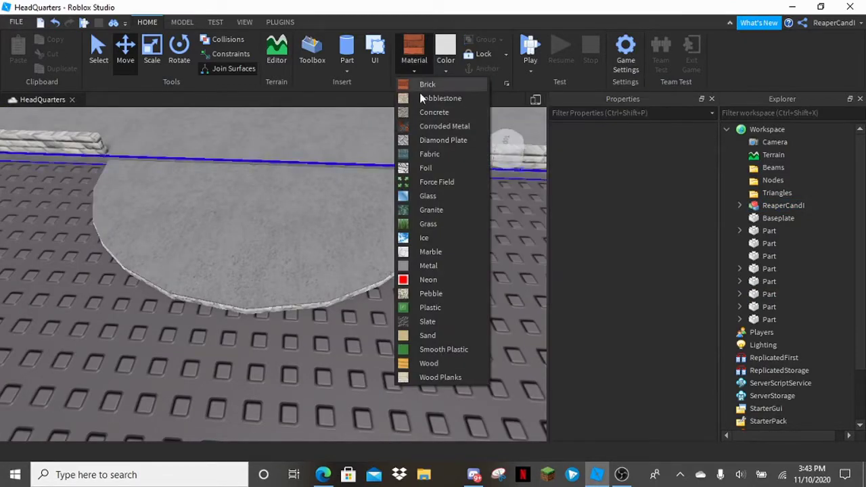
click(435, 223)
scroll(396, 178, down, 5)
click(347, 70)
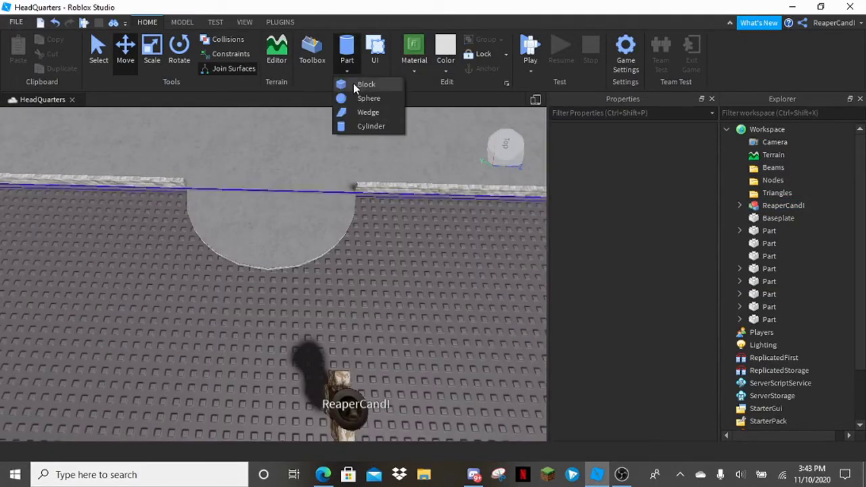
click(366, 84)
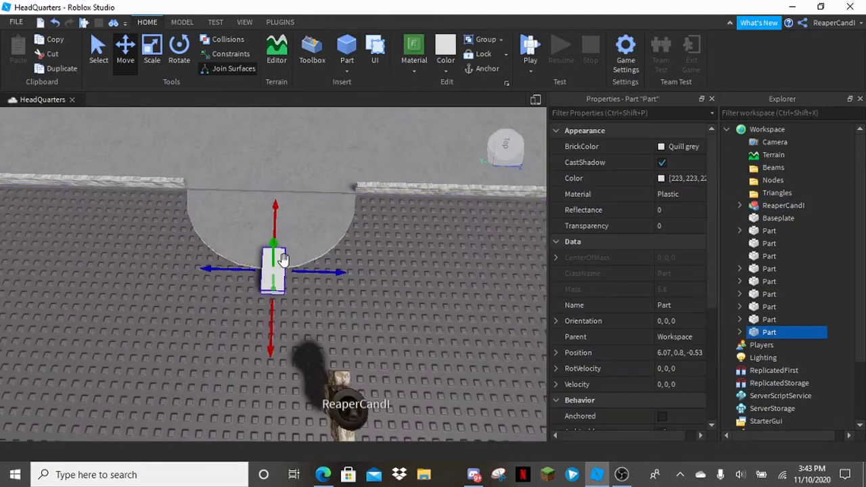
- Move the new block onto the entrance disc and colour it Medium stone grey
drag(274, 265, 289, 218)
click(445, 68)
click(490, 255)
- Rotate the block 90 degrees, thin it into a slab and move it onto the floor's front edge
right_drag(473, 284, 354, 217)
key(ctrl+3)
key(ctrl+2)
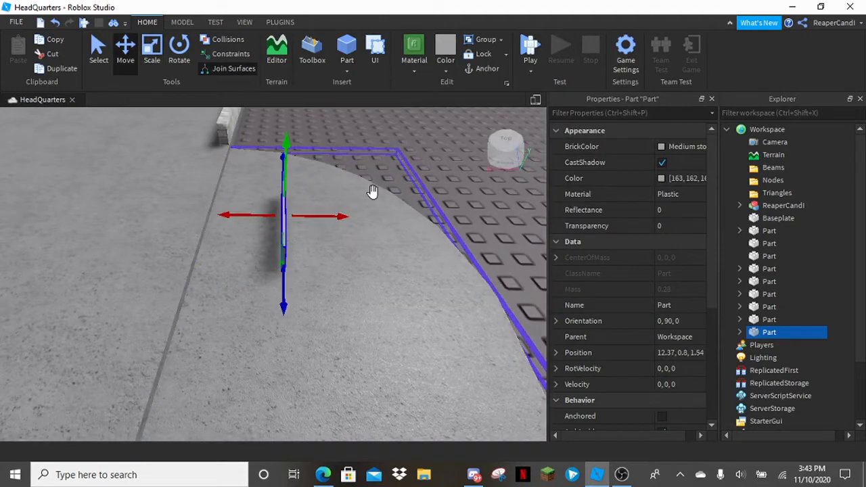
click(296, 226)
drag(285, 224, 174, 280)
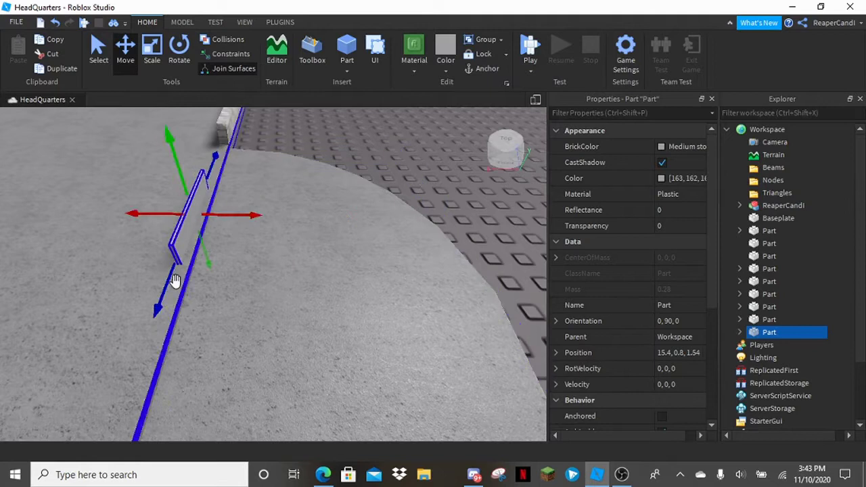
- Stretch the slab into a tall wall panel and slide it behind the brick wall end beside the entrance gap
right_drag(188, 218, 469, 226)
drag(284, 325, 249, 324)
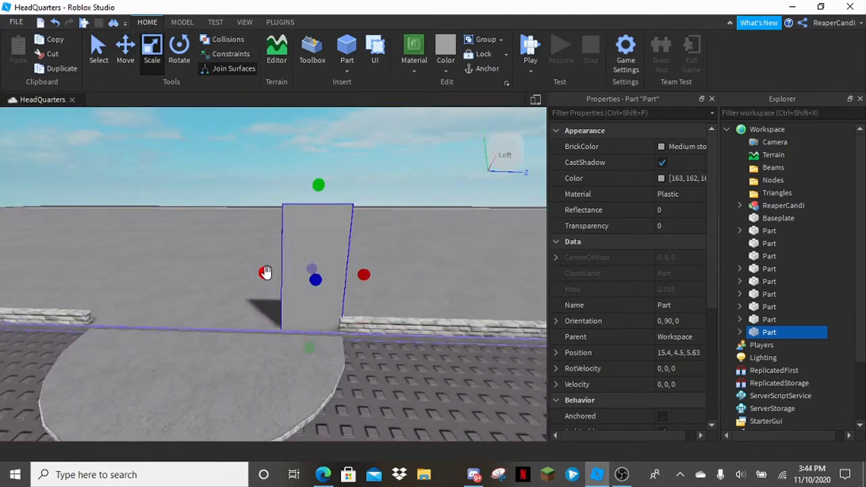
drag(288, 261, 352, 264)
scroll(351, 284, up, 5)
scroll(294, 282, down, 10)
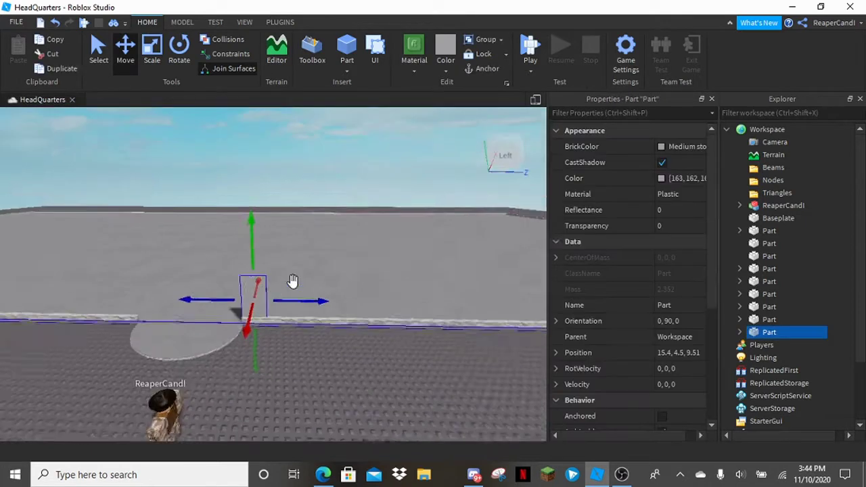
- Enlarge the wall panel beside the entrance and open its transparency value for editing
key(ctrl+3)
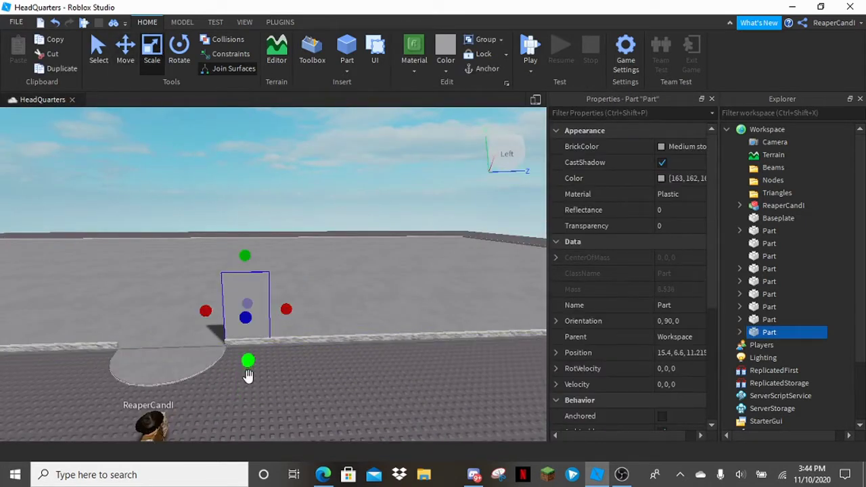
click(661, 225)
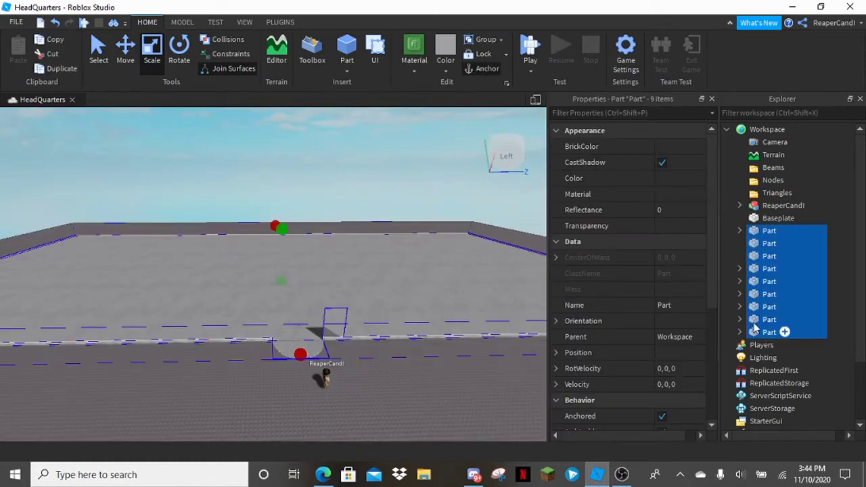
- Turn off shadow casting for the nine selected building parts and set the wall panel's transparency to 0.4
scroll(665, 354, down, 3)
click(659, 352)
scroll(655, 348, down, 3)
scroll(609, 332, up, 6)
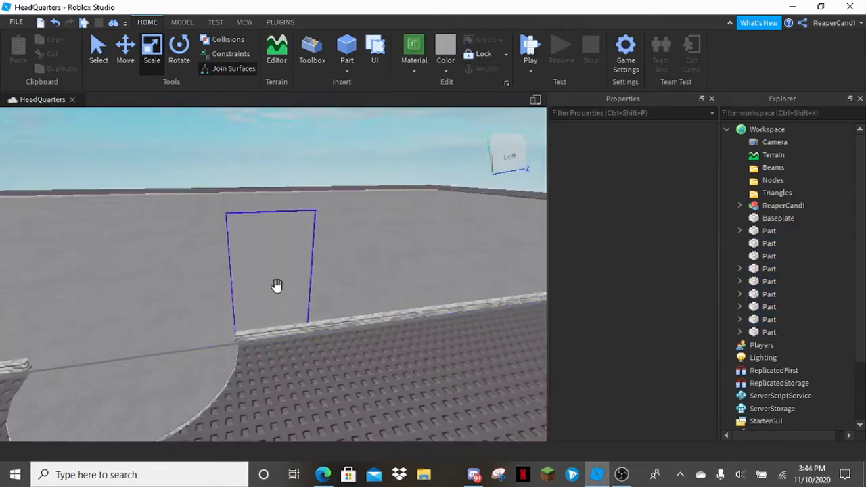
click(276, 287)
click(681, 233)
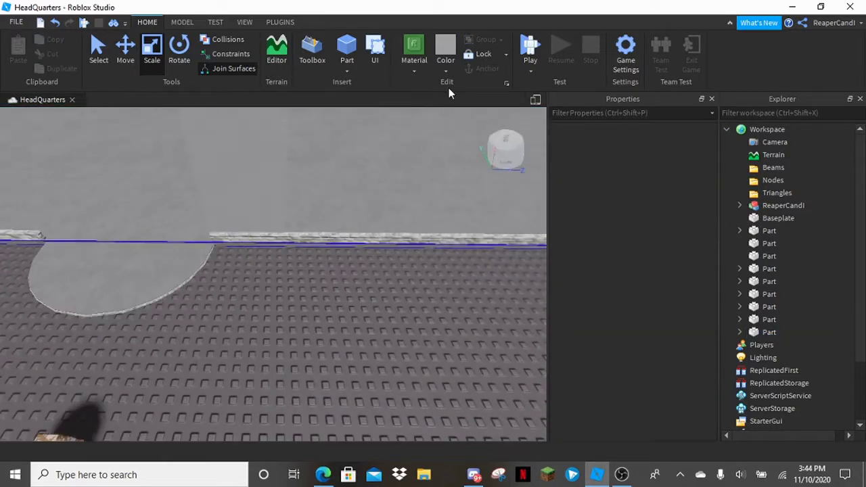
- Insert a new block part coloured Smoky grey with the Metal material
click(445, 64)
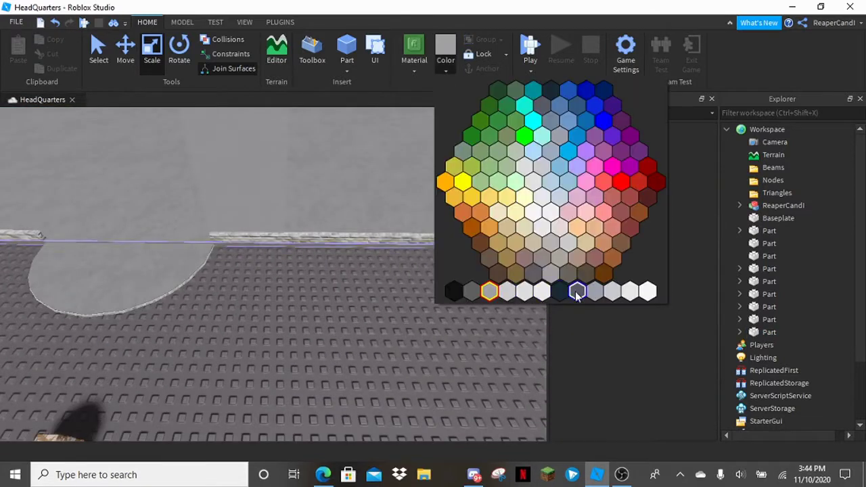
click(560, 291)
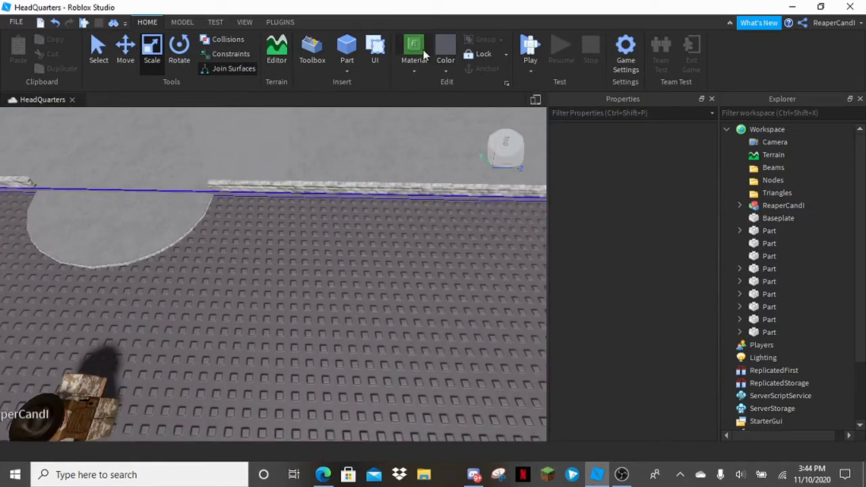
click(414, 54)
click(422, 252)
click(346, 51)
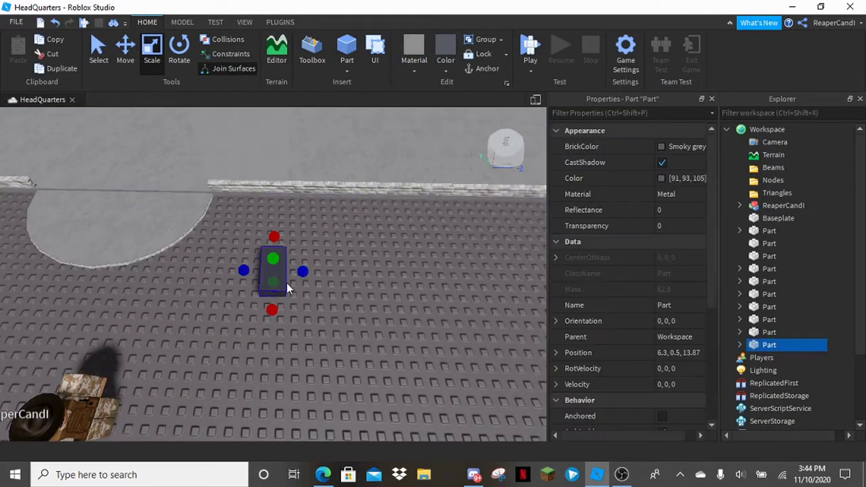
- Shape the block into a tall post at the wall panel's outer edge and shift the panel into line with it
drag(299, 213, 381, 192)
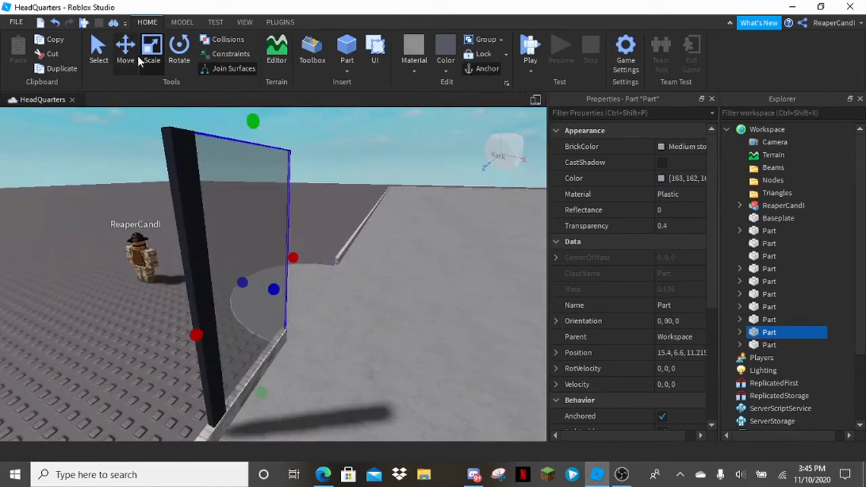
key(ctrl+2)
drag(306, 300, 294, 297)
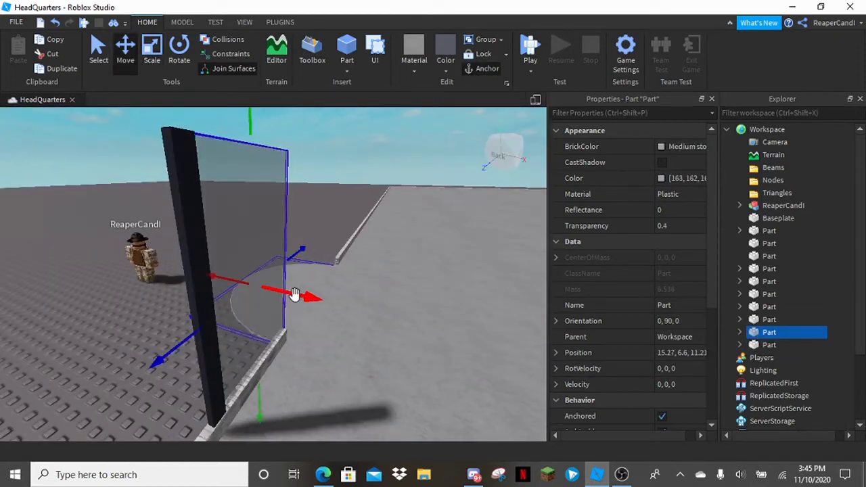
scroll(294, 293, down, 3)
scroll(294, 293, down, 2)
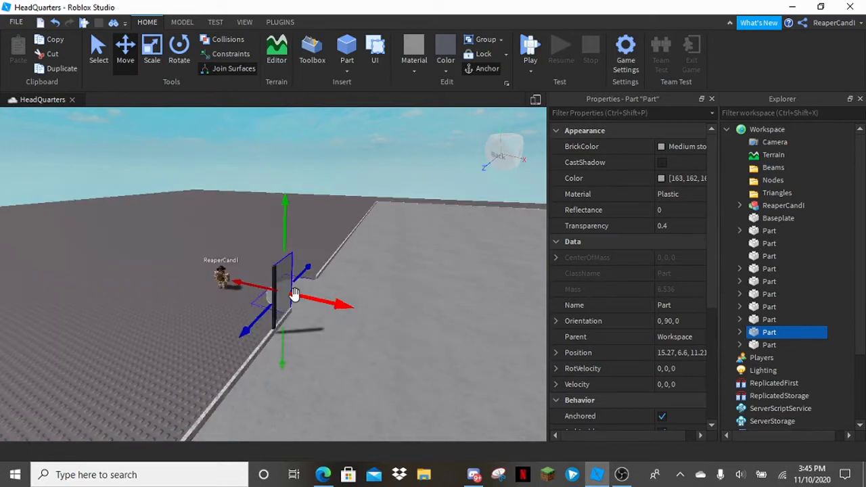
- Duplicate the post and place the copy at the wall panel's other edge, beside the entrance gap
click(433, 271)
right_drag(433, 270, 445, 264)
click(371, 243)
key(ctrl+d)
drag(367, 296, 390, 298)
key(d)
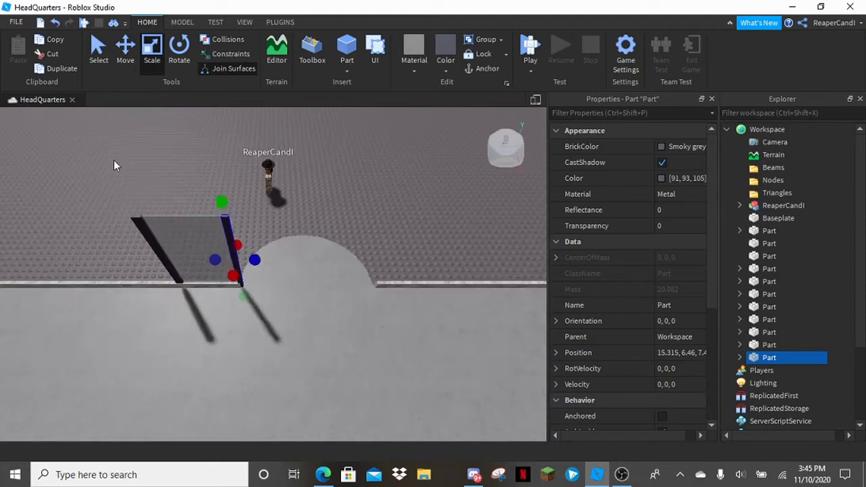
- Duplicate the wall panel with its two posts and move the copy to the opposite side of the entrance
ctrl+click(255, 255)
click(119, 62)
key(ctrl+d)
drag(254, 260, 535, 280)
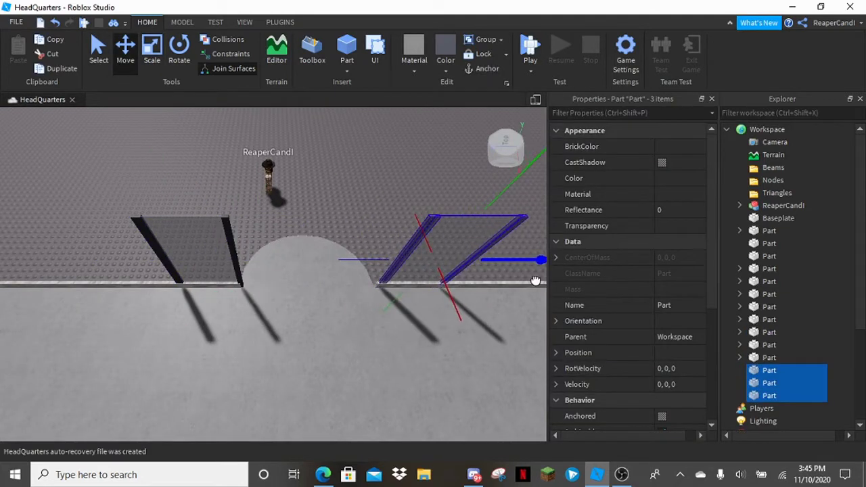
- Rotate the duplicated panel section 180 degrees with 15° rotation snapping and align it with the brick wall end at the entrance
key(ctrl+4)
middle_drag(532, 282, 215, 135)
drag(216, 137, 211, 134)
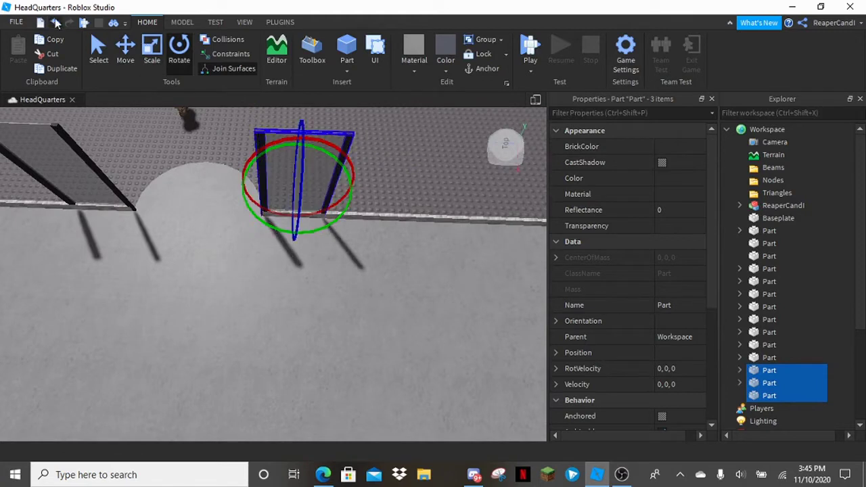
scroll(203, 31, down, 3)
scroll(242, 55, up, 2)
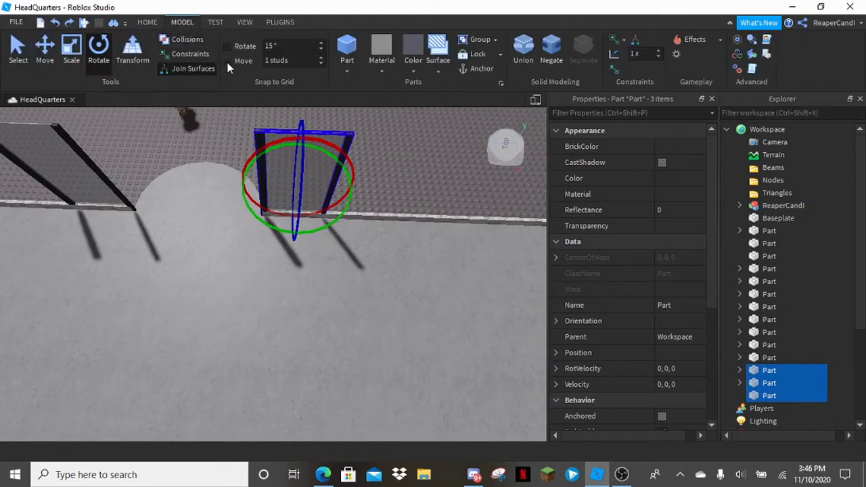
drag(259, 225, 338, 148)
key(ctrl+z)
right_drag(243, 124, 79, 42)
drag(396, 144, 392, 145)
click(140, 183)
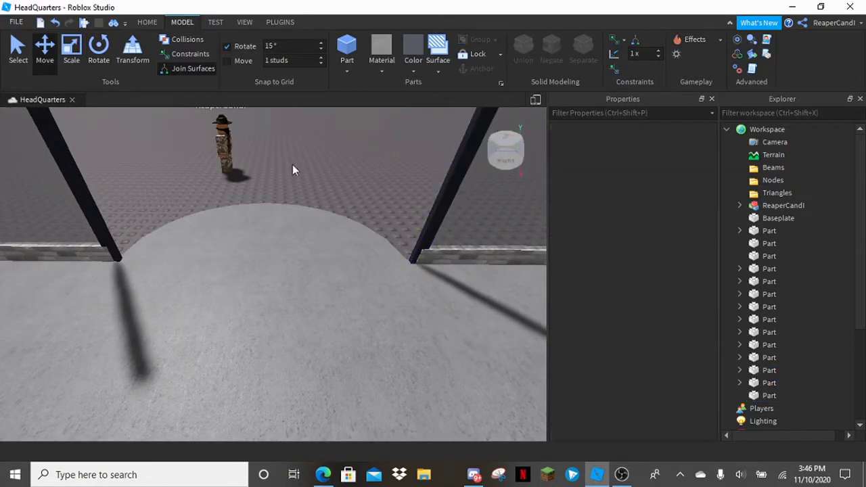
- Duplicate an entrance post and shape the copy into a horizontal lintel joining the tops of both entrance posts
click(124, 148)
right_drag(124, 149, 284, 135)
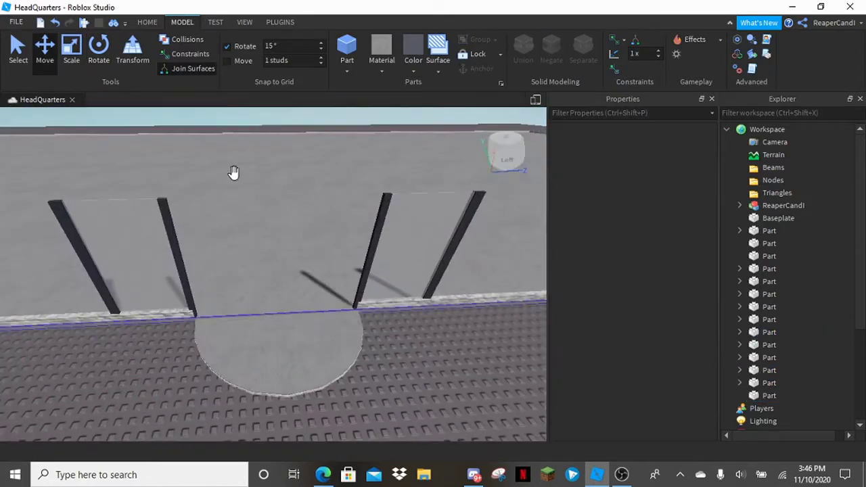
click(177, 257)
click(185, 278)
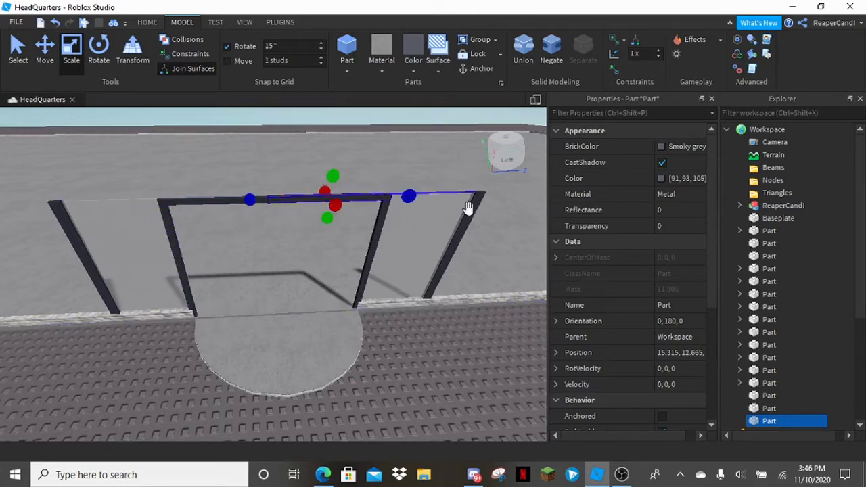
- Shorten the lintel's copy to a small block at mid-span and stretch it down to the floor as a centre post
click(330, 199)
scroll(334, 223, up, 5)
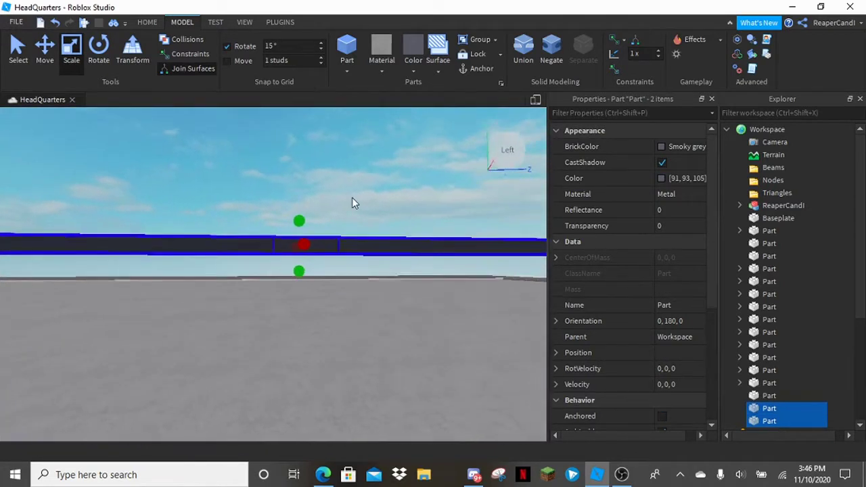
click(351, 203)
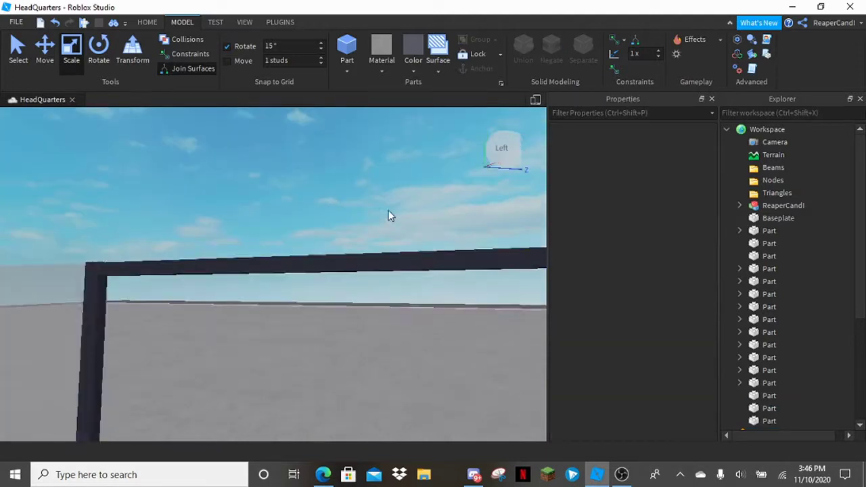
click(369, 260)
scroll(358, 242, down, 3)
scroll(294, 228, up, 4)
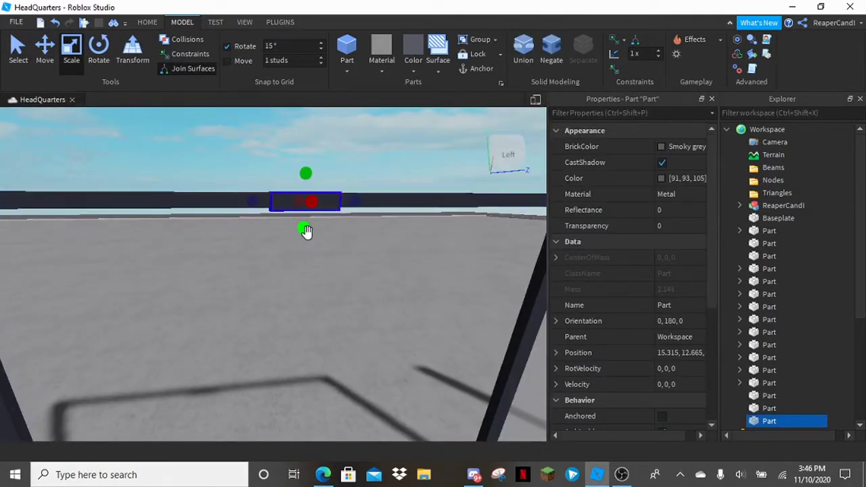
right_drag(306, 231, 308, 238)
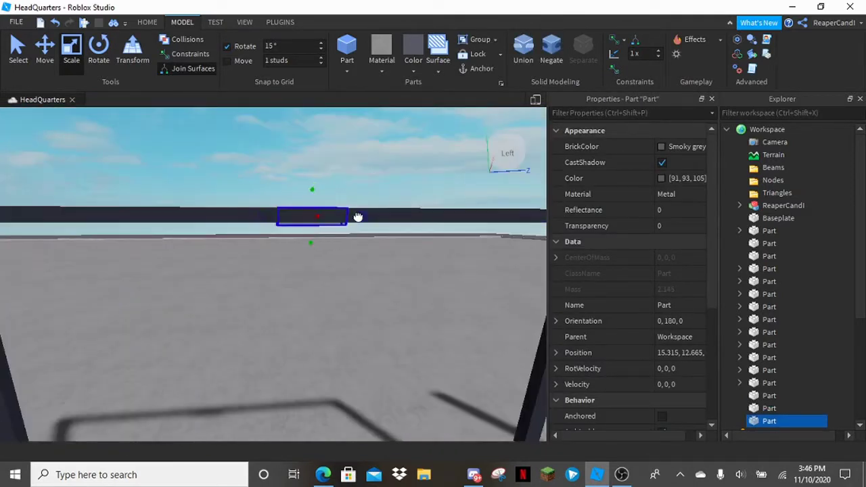
scroll(304, 249, down, 5)
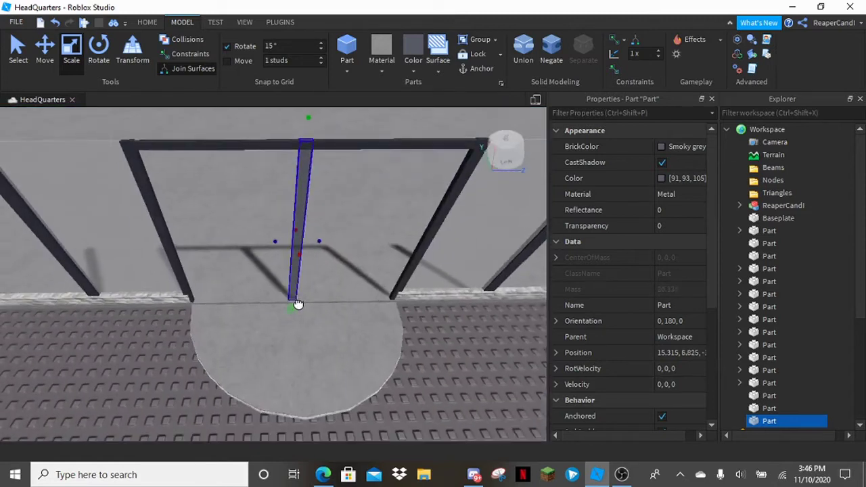
click(458, 253)
- Raise the entrance lintel slightly and lengthen it over the adjoining wall panel
click(270, 157)
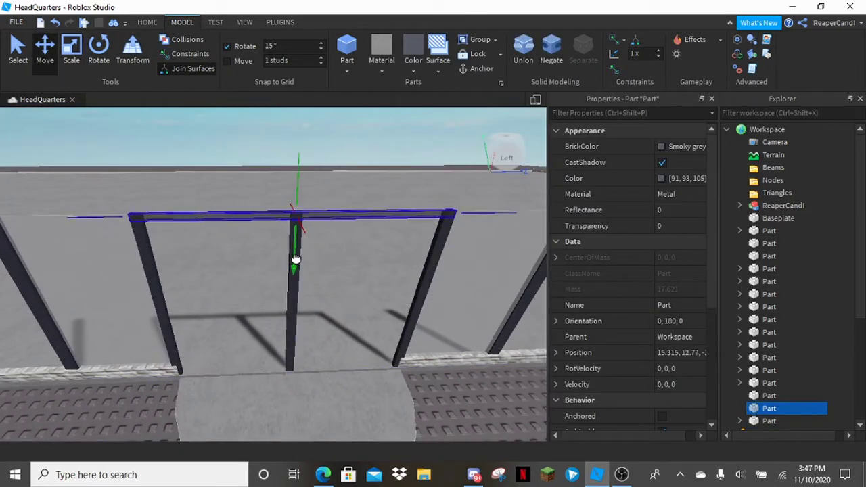
scroll(296, 260, down, 5)
key(ctrl+4)
drag(332, 253, 271, 248)
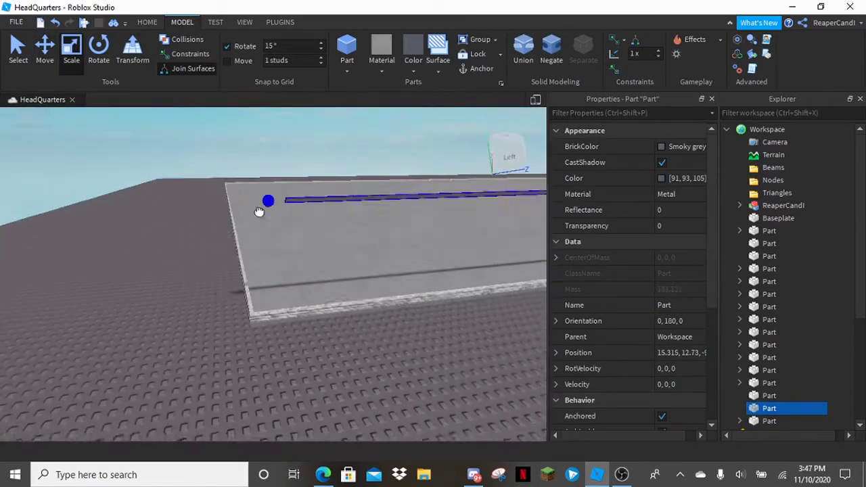
scroll(259, 212, down, 5)
right_drag(230, 215, 215, 234)
scroll(290, 307, up, 3)
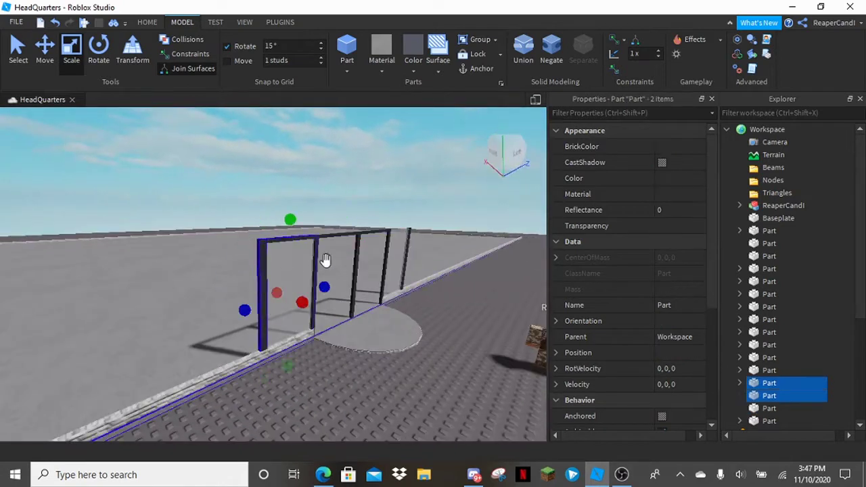
- Duplicate the wall panel with its two posts and move the copy one bay outward along the front brick wall
scroll(316, 261, down, 3)
right_drag(427, 286, 316, 224)
key(ctrl+2)
ctrl+click(316, 224)
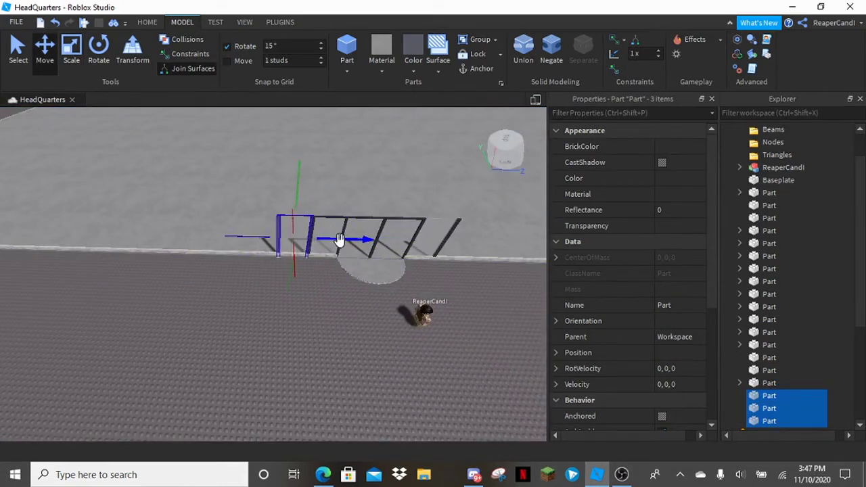
scroll(340, 242, up, 5)
- Delete the duplicate post that overlaps the existing one between the two panel bays
click(331, 247)
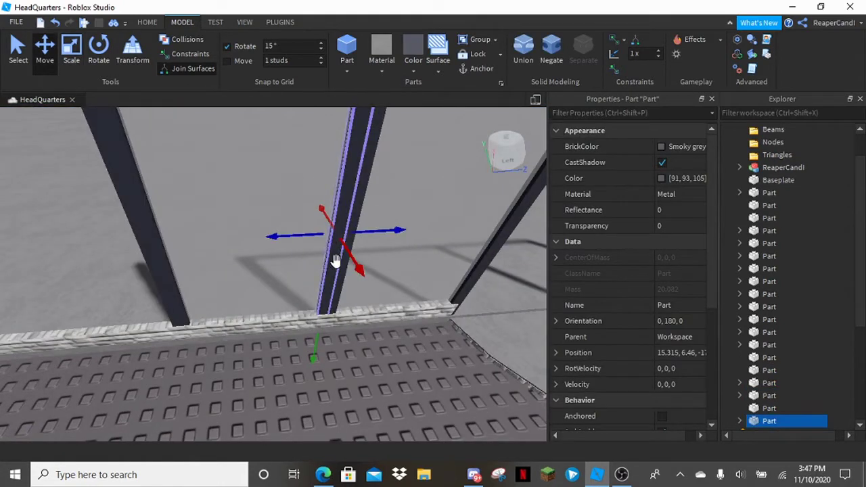
right_drag(344, 271, 366, 287)
click(365, 286)
scroll(366, 287, up, 3)
- Duplicate the outer wall panel and its post repeatedly, placing each copy one bay further along the front brick wall
click(157, 250)
scroll(276, 265, down, 5)
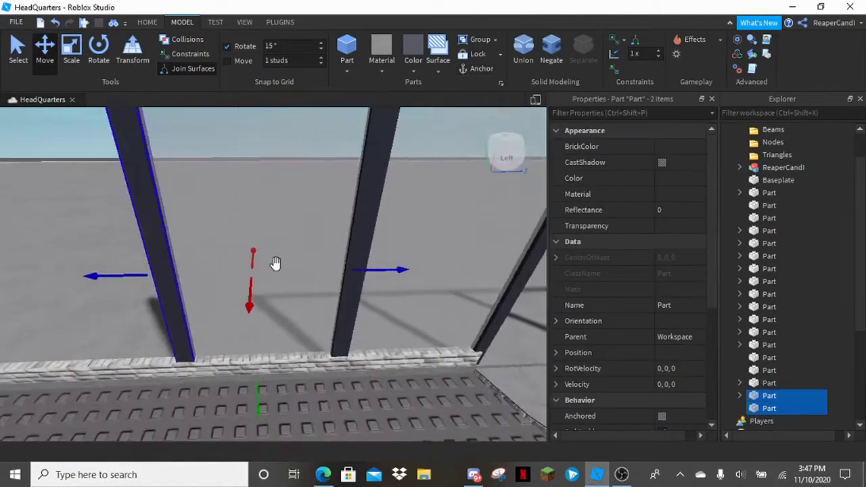
ctrl+click(425, 312)
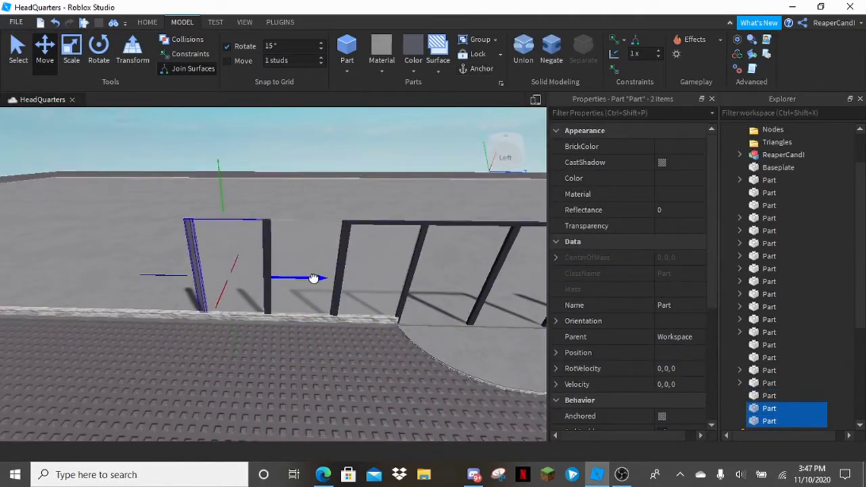
scroll(379, 292, down, 4)
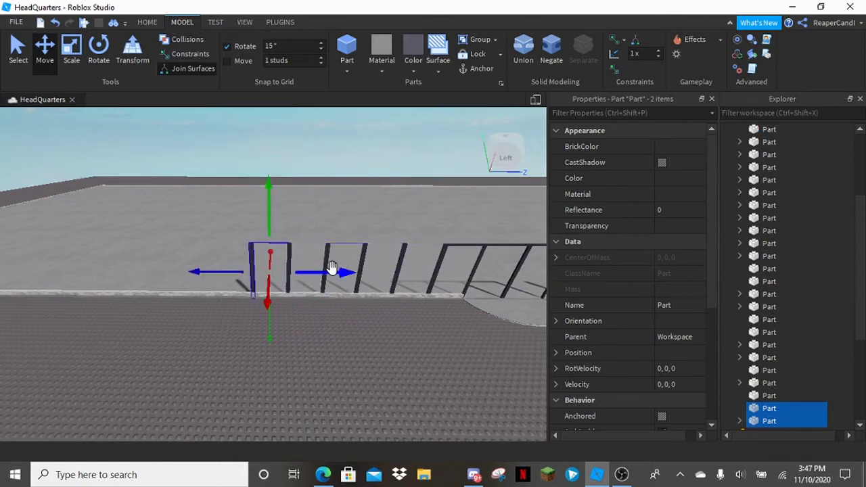
middle_drag(302, 272, 394, 283)
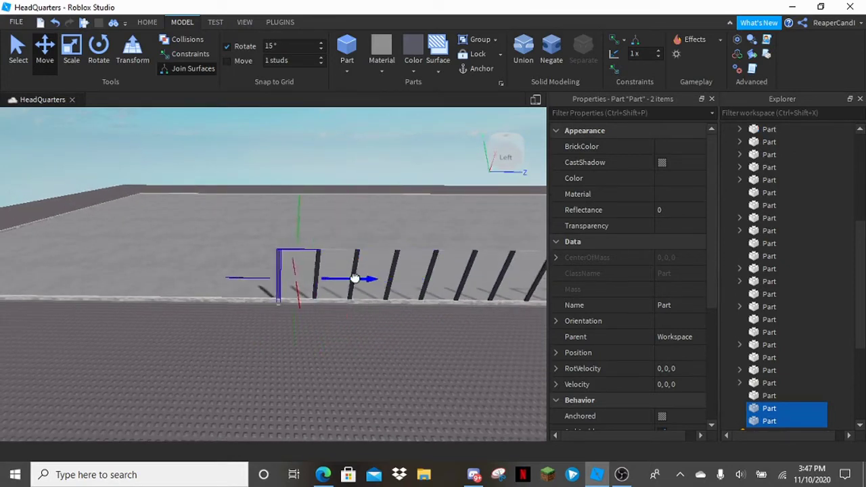
- Select the last two panels with their posts and duplicate them along the front wall up to the corner
right_drag(367, 284, 396, 362)
scroll(396, 362, up, 5)
ctrl+click(232, 284)
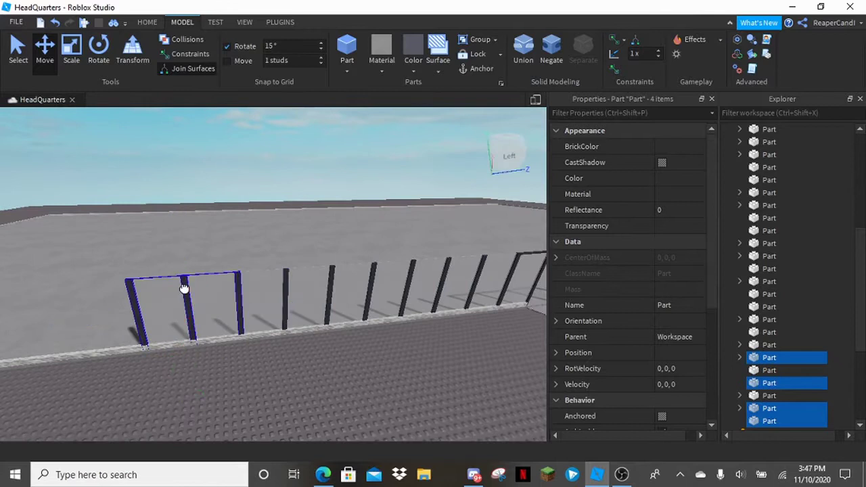
mouse_move(328, 310)
mouse_down()
mouse_move(304, 292)
mouse_move(423, 292)
mouse_move(332, 276)
mouse_move(397, 286)
mouse_move(332, 280)
mouse_move(414, 339)
mouse_move(319, 315)
mouse_up()
click(414, 339)
click(300, 290)
ctrl+click(381, 284)
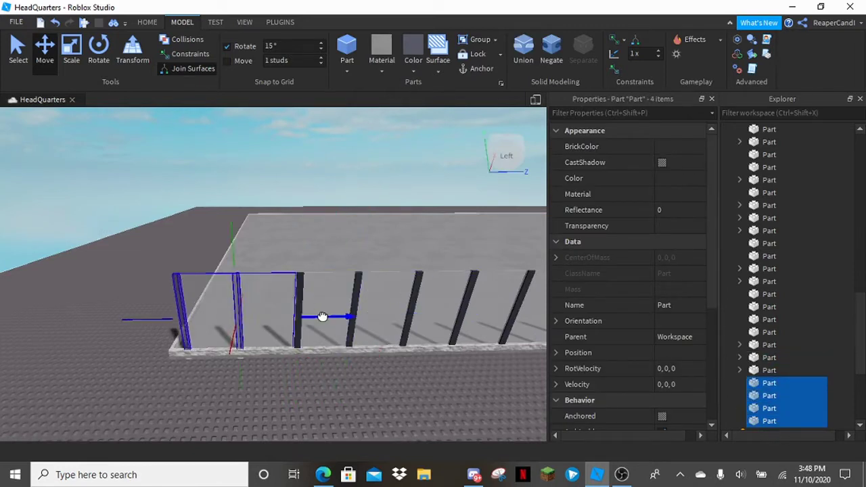
- Widen the end post of the front wall towards the brick corner
click(269, 394)
click(280, 361)
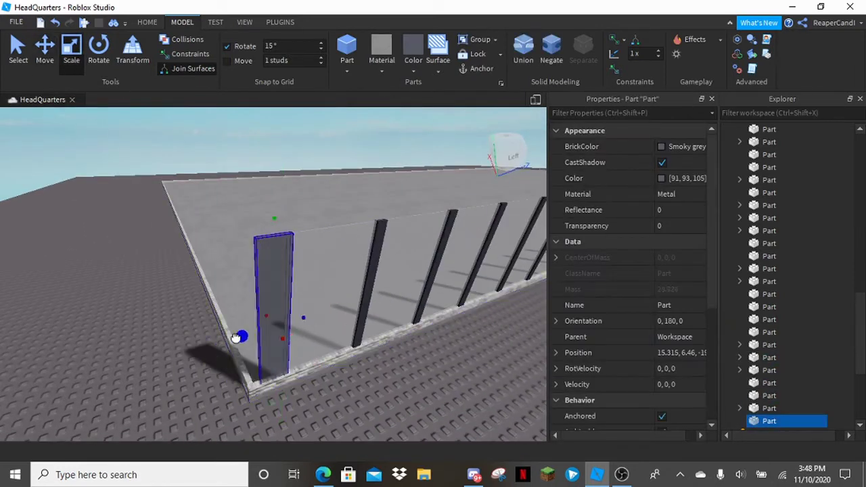
click(325, 396)
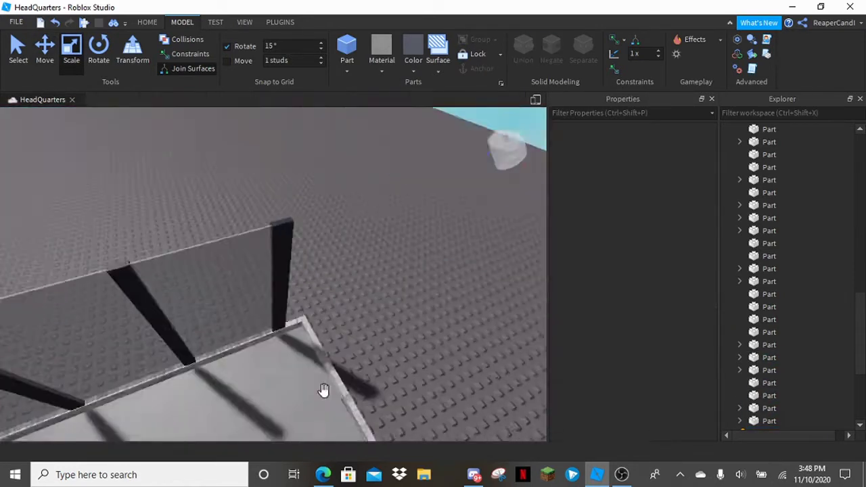
- Duplicate the side brick wall and shorten the copy to a small block at the front corner
click(274, 306)
click(251, 241)
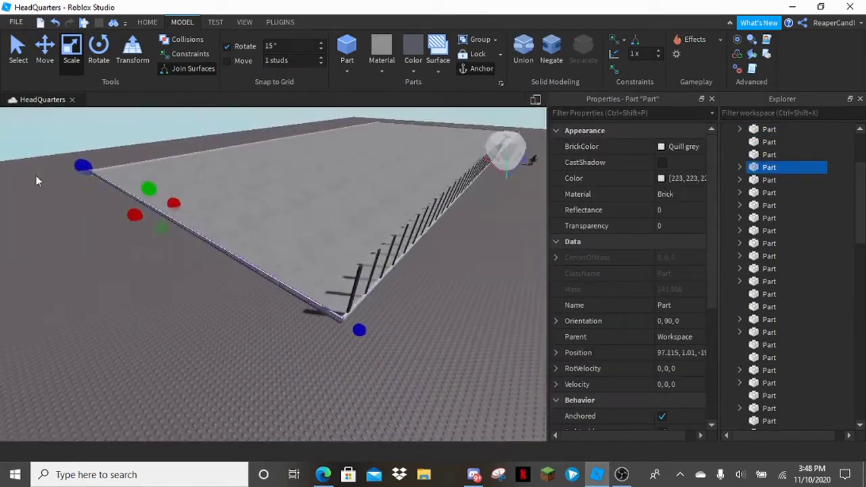
click(329, 310)
right_drag(368, 310, 291, 321)
click(285, 318)
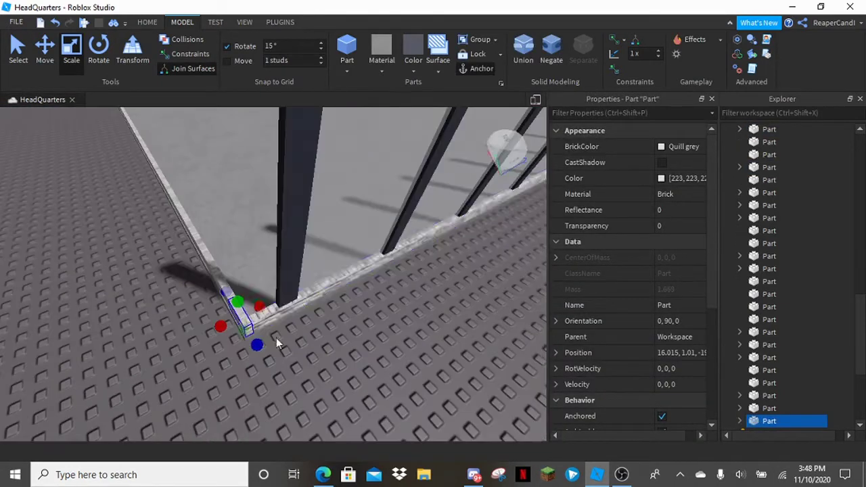
- Raise the small brick block at the front corner into a pillar as tall as the metal posts
scroll(286, 291, down, 5)
click(266, 219)
right_drag(266, 220, 437, 336)
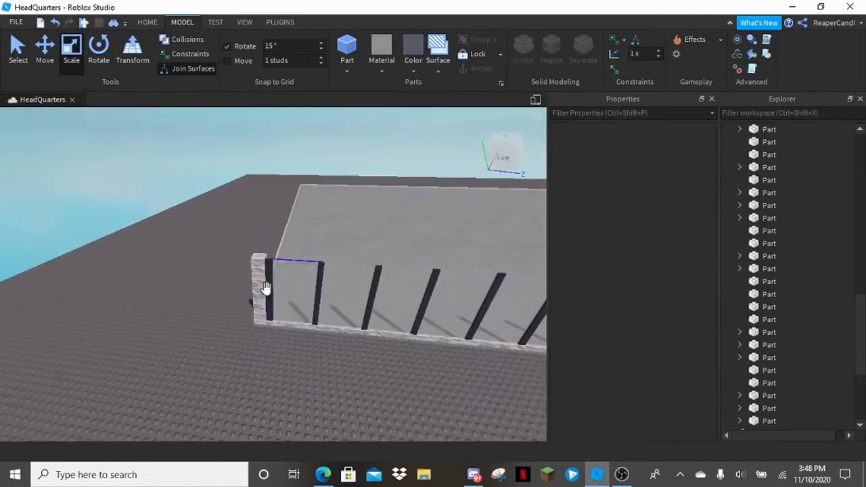
right_drag(345, 391, 194, 314)
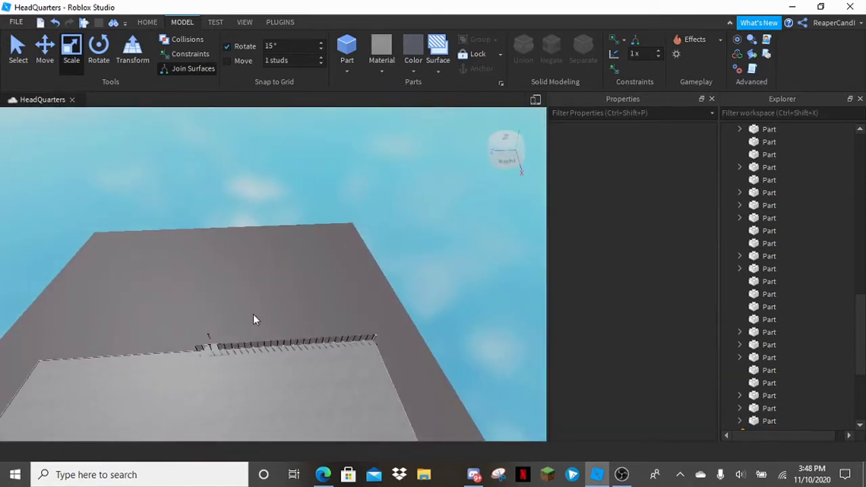
- Select the finished half of the front wall with its corner pillar, duplicate it and move the copy past the entrance
drag(243, 314, 408, 362)
mouse_move(409, 362)
right_down()
mouse_move(423, 375)
mouse_move(422, 368)
right_up()
ctrl+click(356, 267)
right_drag(356, 267, 330, 322)
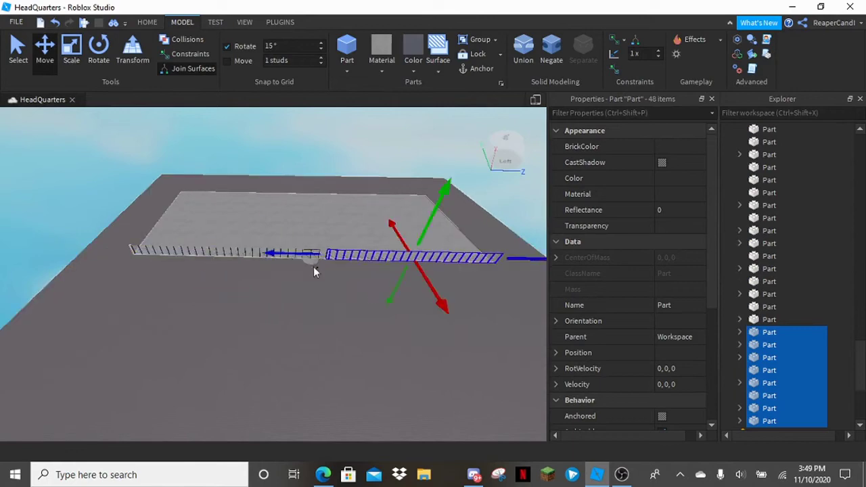
- Turn the copied wall section around and slide it along the front until its pillar meets the opposite brick corner
right_drag(427, 230, 316, 269)
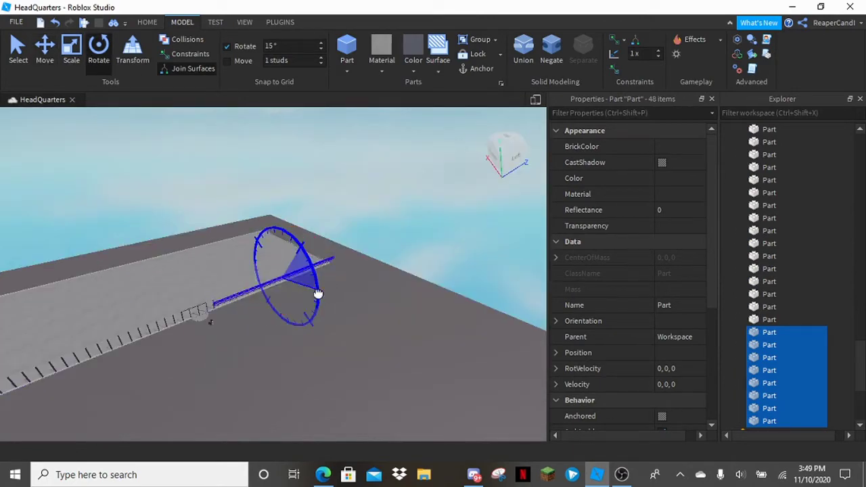
right_drag(308, 346, 325, 339)
click(45, 54)
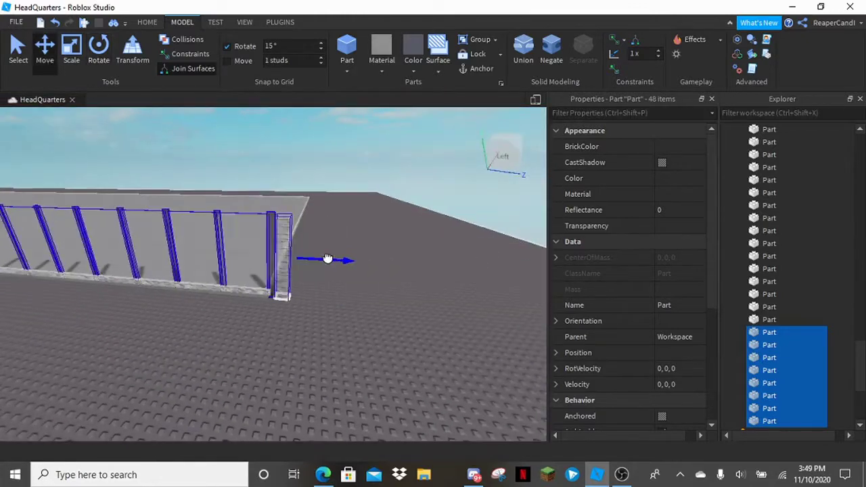
scroll(332, 263, up, 3)
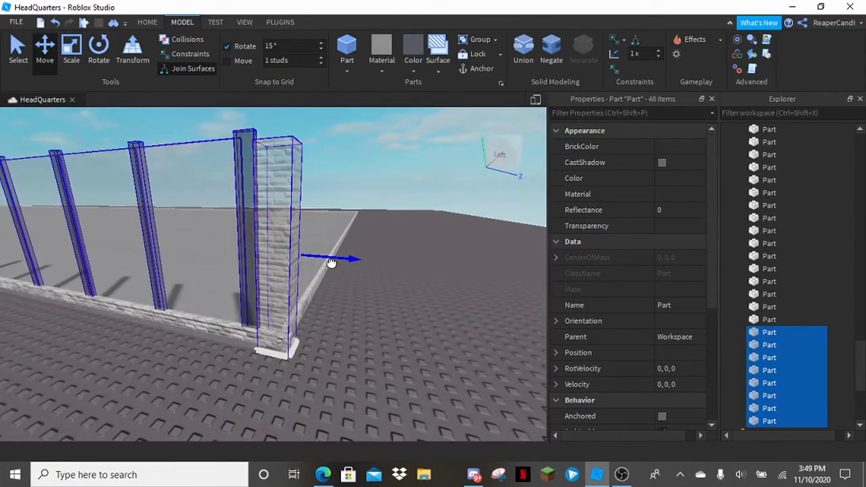
scroll(439, 365, down, 5)
- Rotate the copied wall section about its lengthwise axis so that it stands upright facing outwards
right_drag(439, 365, 76, 206)
key(ctrl+4)
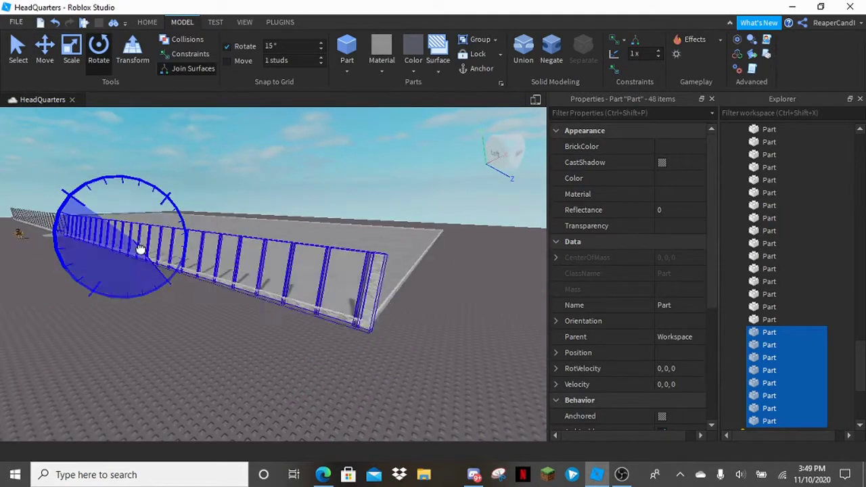
click(300, 371)
right_drag(300, 371, 307, 274)
click(54, 23)
right_drag(271, 203, 263, 185)
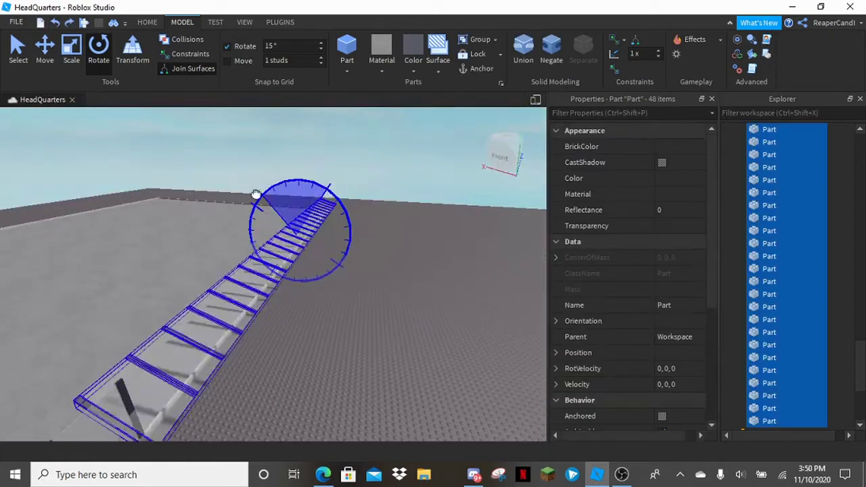
- Shift the copied wall section sideways so its posts and panels line up with the low front brick wall
key(ctrl+2)
right_drag(291, 217, 313, 214)
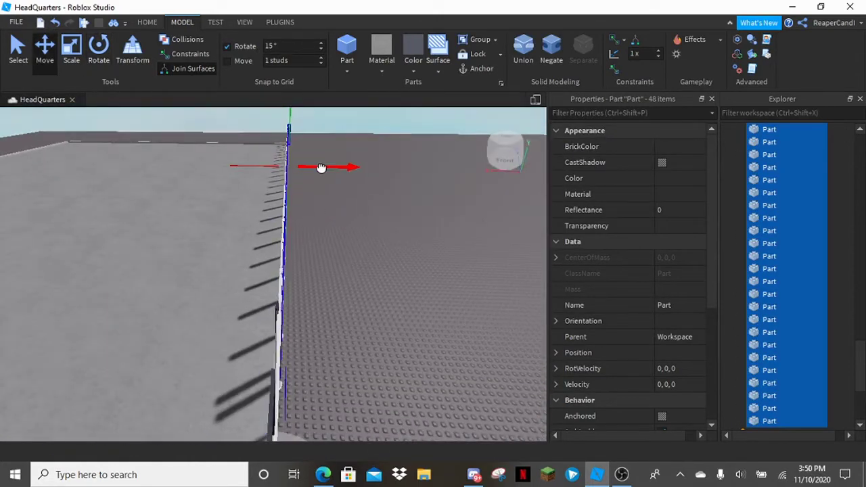
right_drag(320, 167, 352, 204)
right_drag(342, 297, 412, 348)
click(412, 347)
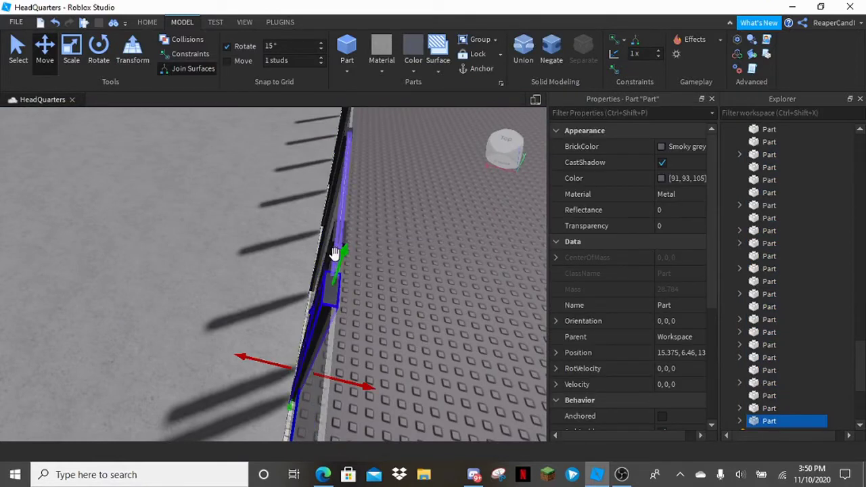
- Turn a copy of a metal post into a horizontal rail running along the tops of the front posts
right_drag(485, 242, 443, 246)
click(288, 241)
right_drag(349, 375, 373, 354)
click(232, 296)
click(376, 360)
click(308, 229)
right_drag(315, 227, 237, 180)
drag(236, 180, 346, 185)
click(460, 228)
right_drag(460, 229, 460, 224)
scroll(459, 224, up, 5)
click(458, 224)
scroll(451, 286, down, 3)
click(312, 375)
scroll(311, 375, up, 3)
click(304, 296)
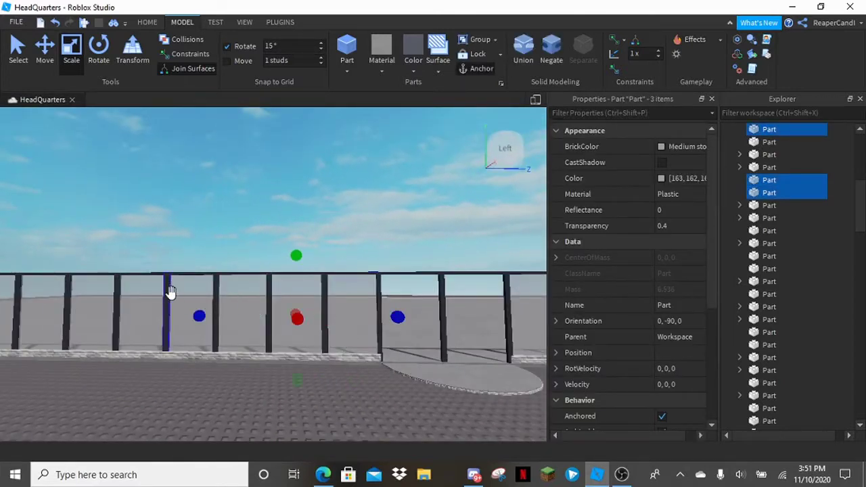
scroll(261, 377, down, 3)
click(261, 376)
right_drag(261, 376, 339, 312)
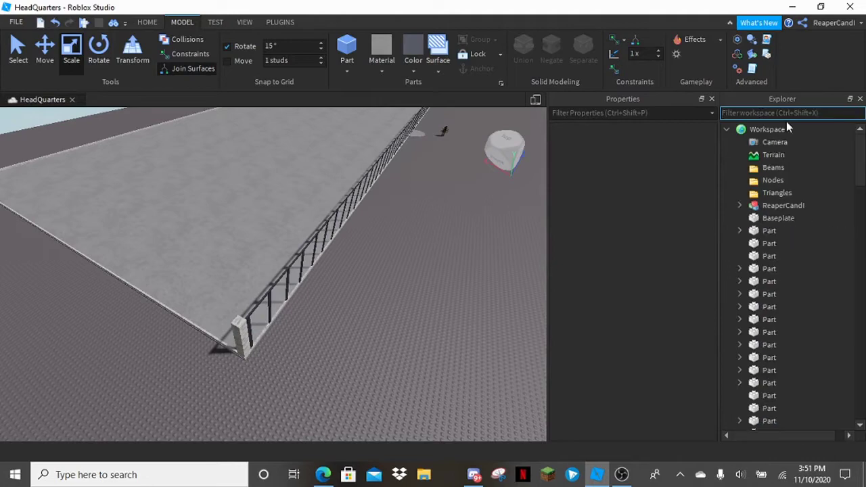
right_drag(408, 211, 409, 211)
key(ctrl+a)
right_drag(396, 352, 332, 271)
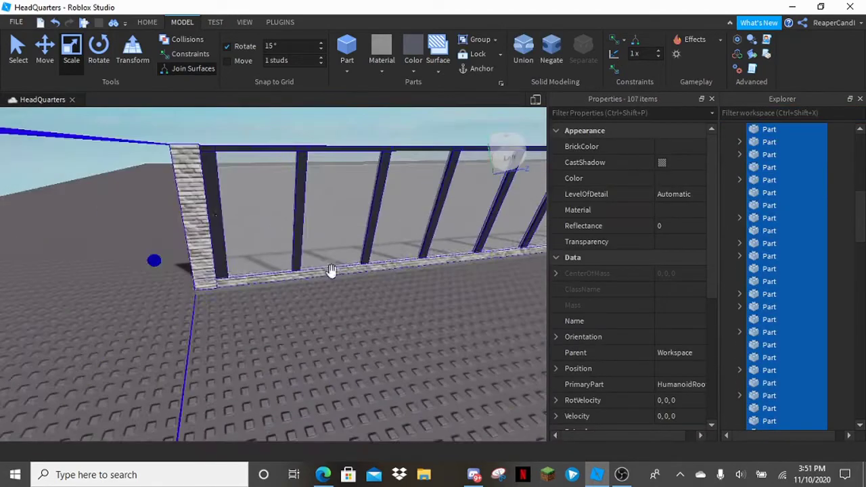
right_drag(319, 322, 331, 322)
scroll(396, 344, up, 3)
right_drag(396, 344, 392, 343)
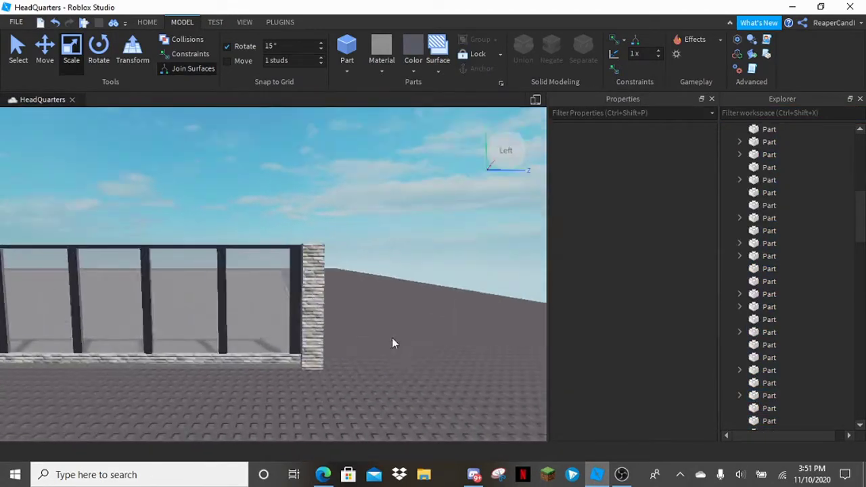
- Select the individual transparent panels on the copied half of the front wall, leaving one out, and delete them
scroll(325, 299, up, 3)
scroll(422, 272, up, 2)
click(422, 271)
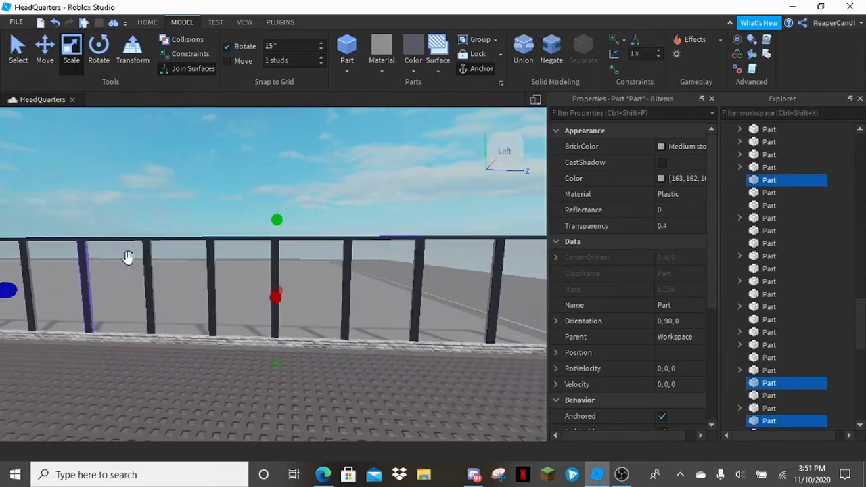
scroll(128, 257, down, 5)
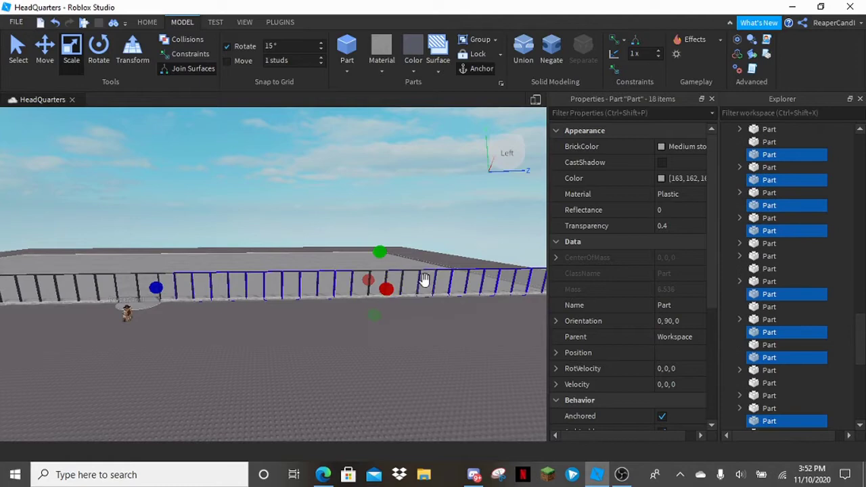
scroll(424, 279, up, 2)
click(445, 331)
- Stretch the remaining panel into one long pane behind the posts of the copied front wall half
scroll(406, 318, up, 1)
click(312, 304)
scroll(336, 302, up, 3)
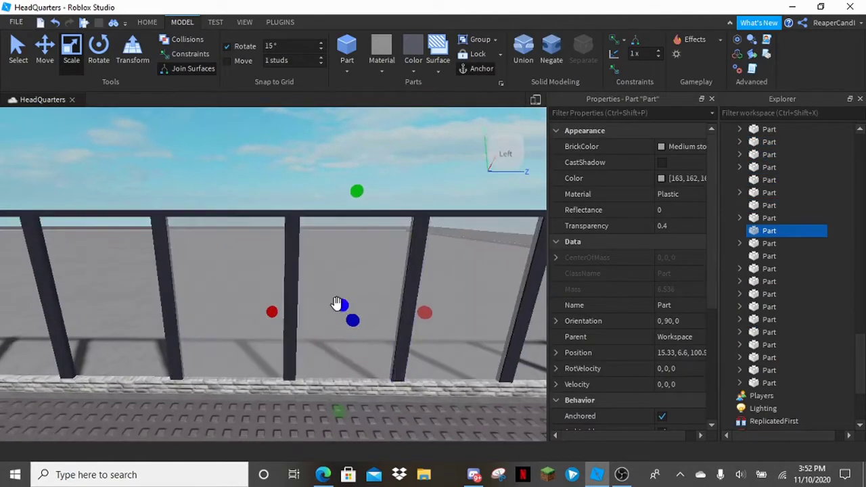
click(411, 353)
scroll(412, 354, down, 5)
- Select the transparent panels on the original half of the front wall, leaving one beside the entrance, and delete them
right_drag(411, 354, 211, 284)
scroll(442, 352, up, 4)
click(211, 285)
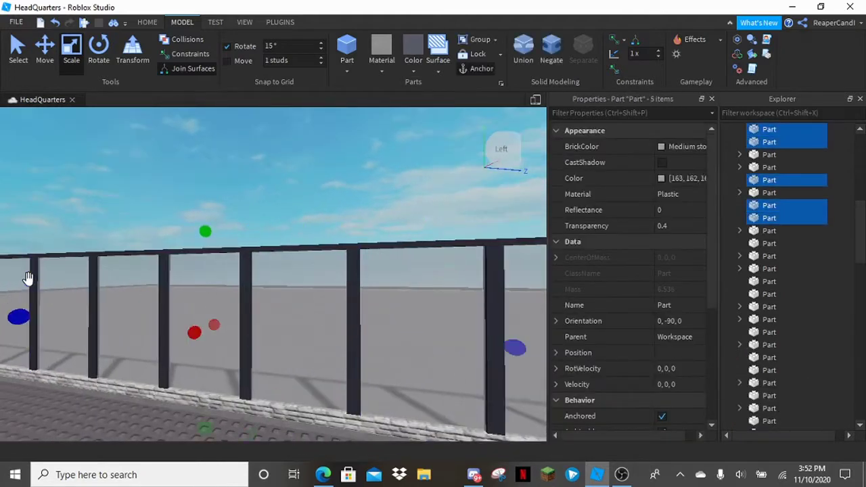
scroll(182, 267, down, 3)
scroll(523, 259, up, 3)
ctrl+click(523, 260)
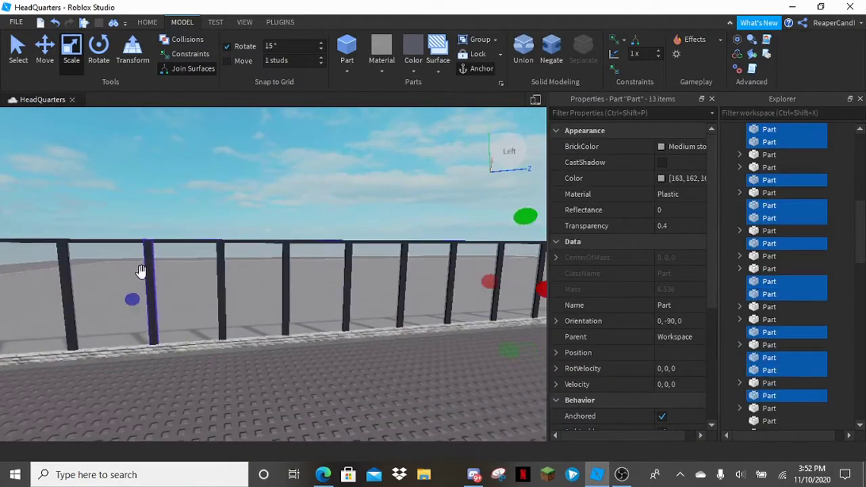
ctrl+click(141, 271)
scroll(291, 271, down, 3)
right_drag(290, 271, 507, 306)
scroll(419, 284, up, 3)
ctrl+click(419, 284)
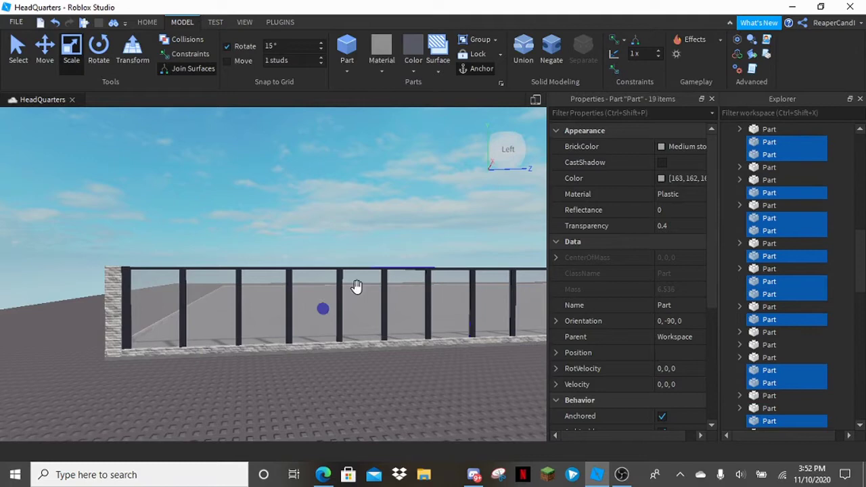
click(195, 289)
scroll(445, 295, down, 4)
- Set the transparency of the remaining front panels to 0.3 and fit them across the bays of the front wall
scroll(180, 287, up, 4)
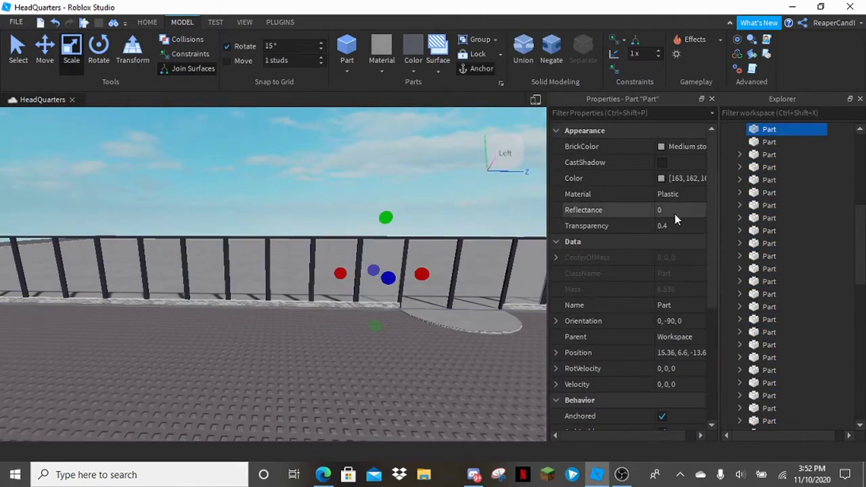
click(680, 227)
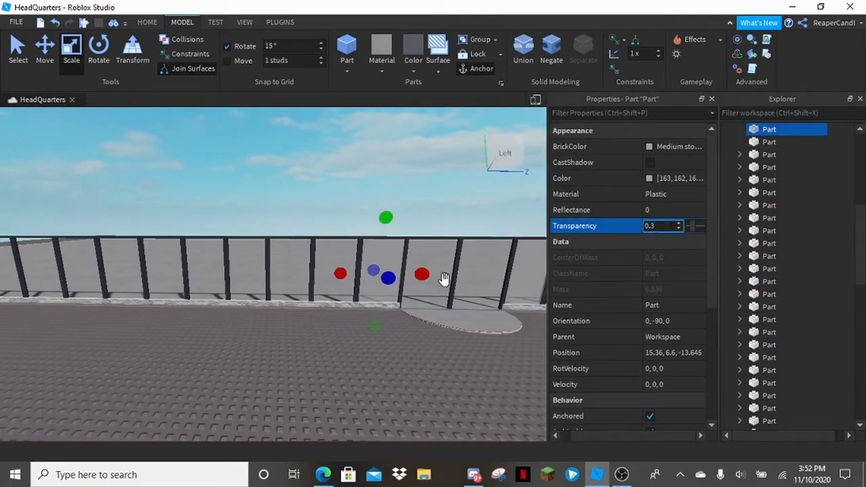
text(0.3)
key(Return)
scroll(443, 278, down, 4)
right_drag(444, 279, 373, 246)
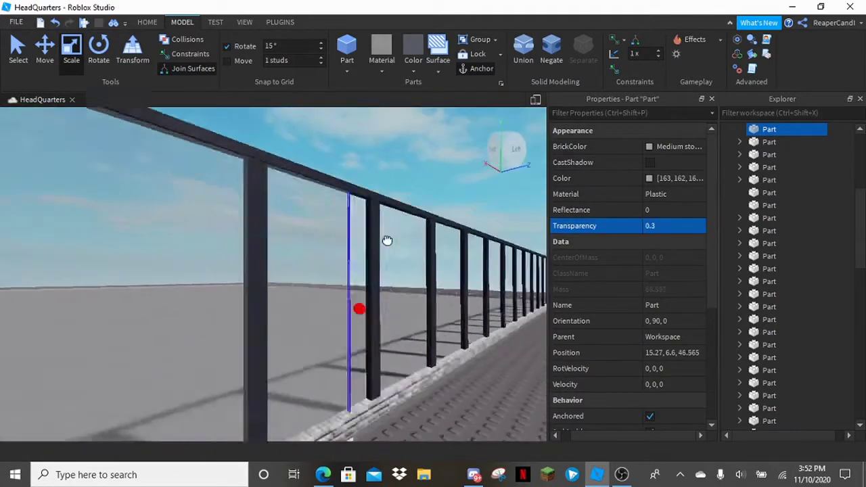
scroll(386, 241, up, 3)
click(464, 336)
- Raise the side and back brick walls to the height of the front corner pillars
click(345, 194)
right_drag(345, 194, 249, 316)
right_drag(272, 219, 359, 323)
click(359, 323)
drag(169, 298, 226, 265)
right_drag(226, 265, 315, 224)
click(291, 274)
right_drag(501, 249, 410, 287)
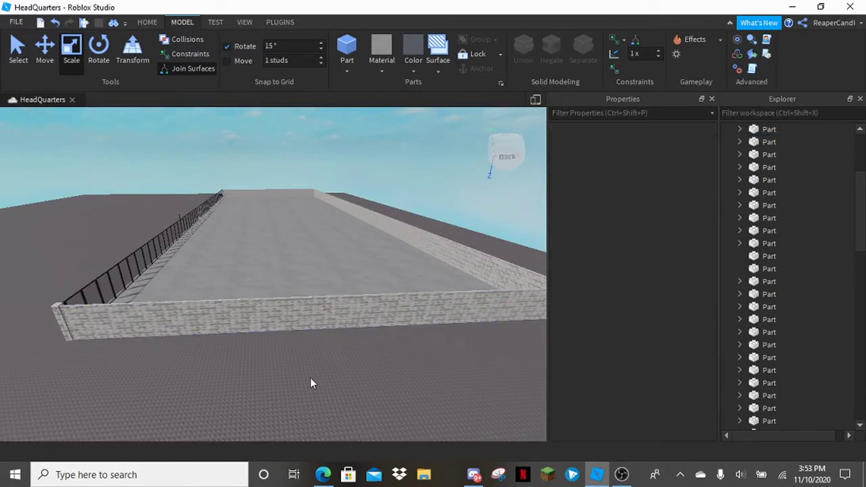
- Duplicate the front corner pillar and move the copy along the side wall to the back corner
right_drag(307, 373, 366, 259)
click(366, 259)
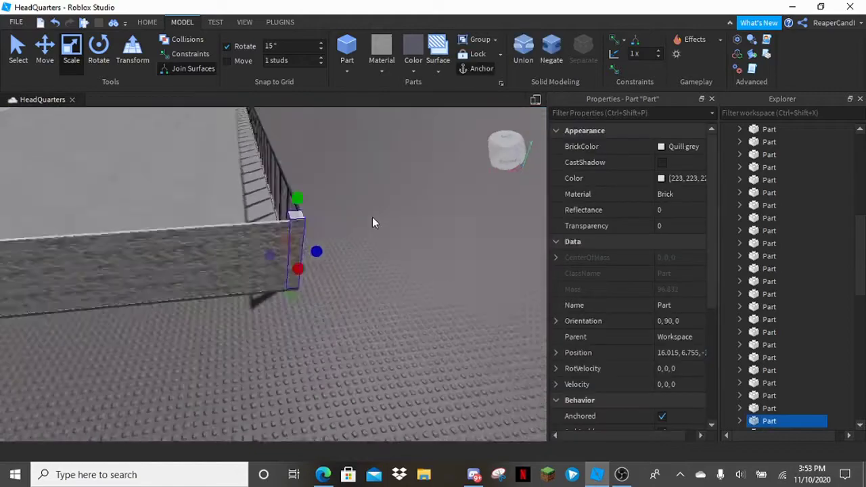
key(ctrl+2)
drag(389, 261, 337, 205)
right_drag(336, 204, 309, 294)
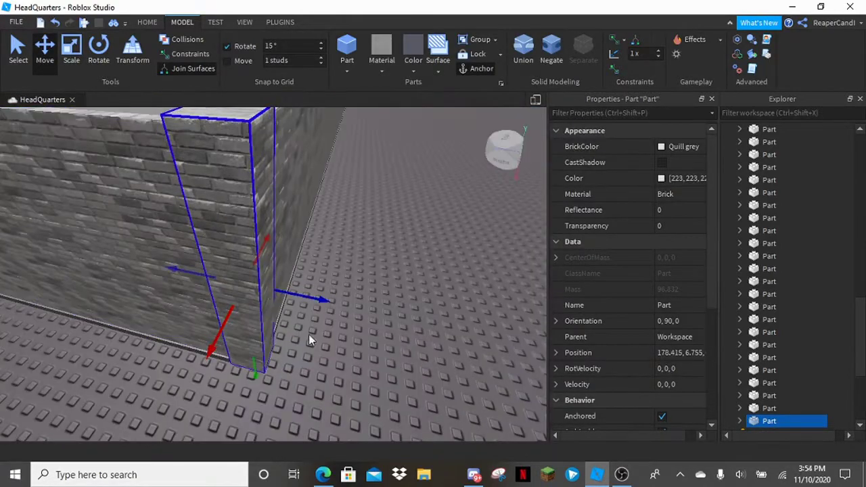
right_drag(308, 340, 352, 203)
- Recolour the front corner pillar Medium stone grey and align it with the front wall
click(420, 66)
click(490, 289)
right_drag(447, 225, 414, 240)
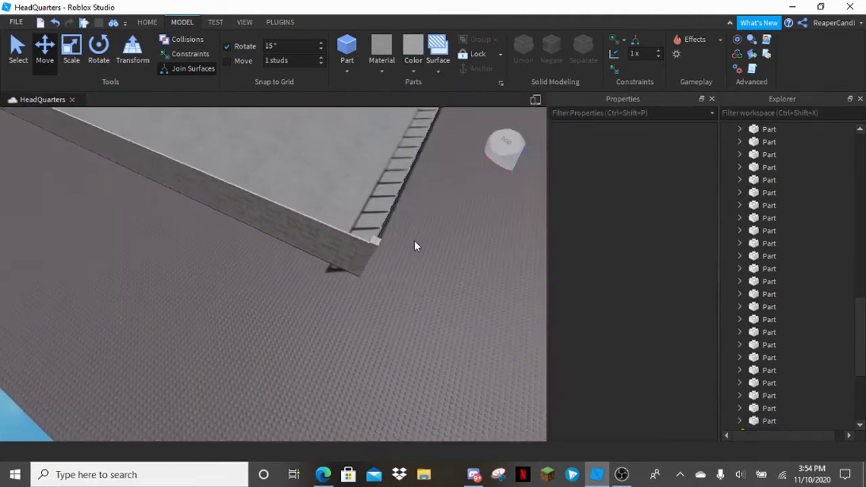
key(ctrl+z)
right_drag(432, 180, 236, 256)
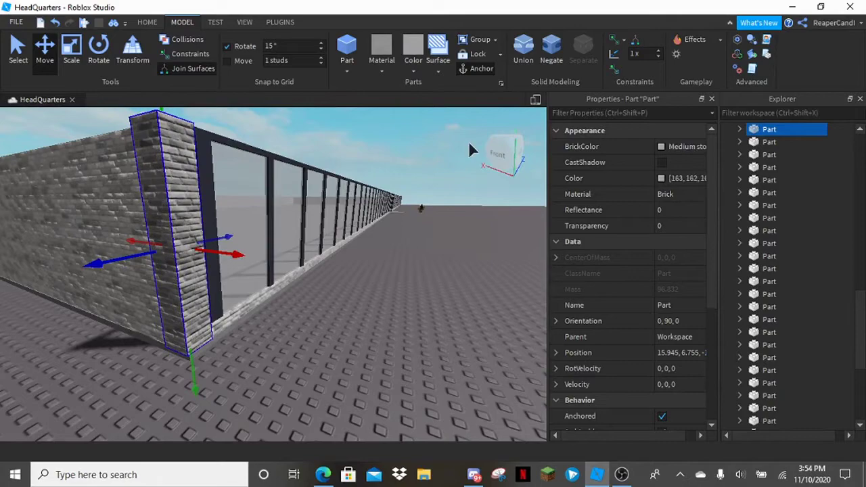
- Recolour the opposite front corner pillar to match and nudge it into line with the front wall
click(408, 156)
right_drag(408, 156, 276, 160)
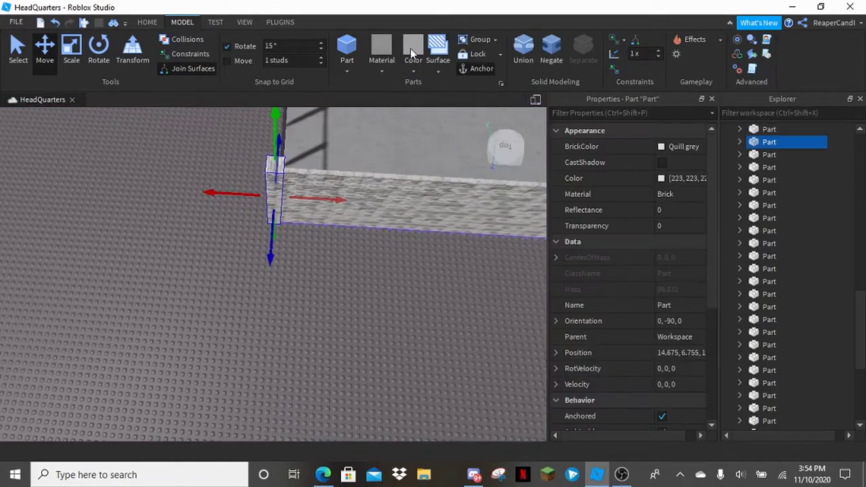
drag(354, 199, 363, 215)
- Select all the wall, post and panel parts of the building and anchor them
scroll(414, 269, down, 5)
right_drag(406, 255, 410, 203)
shift+click(763, 383)
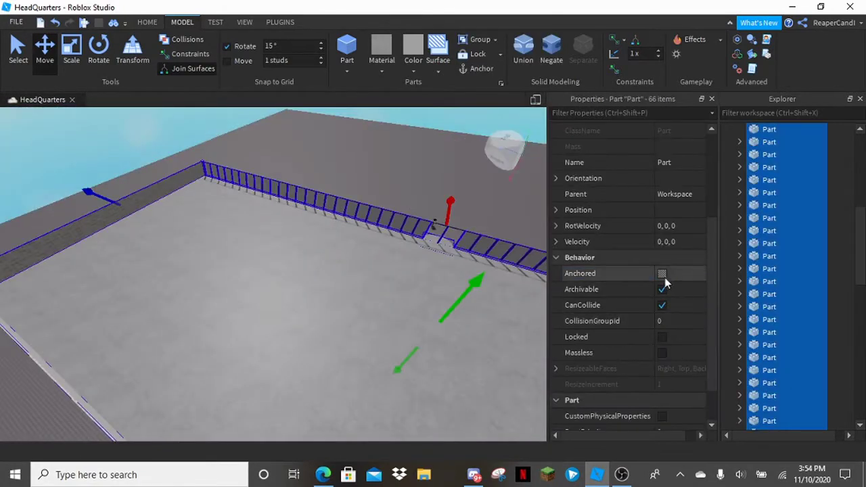
click(400, 162)
right_drag(435, 163, 435, 163)
- Insert a new part on the concrete floor with the Fawn brown colour and the WoodPlanks material
click(413, 47)
click(461, 233)
click(413, 51)
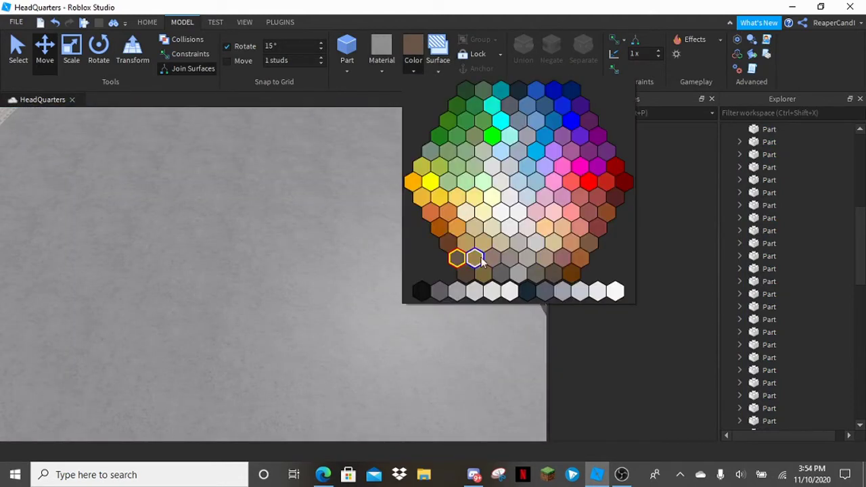
click(473, 258)
click(382, 71)
click(400, 112)
click(347, 49)
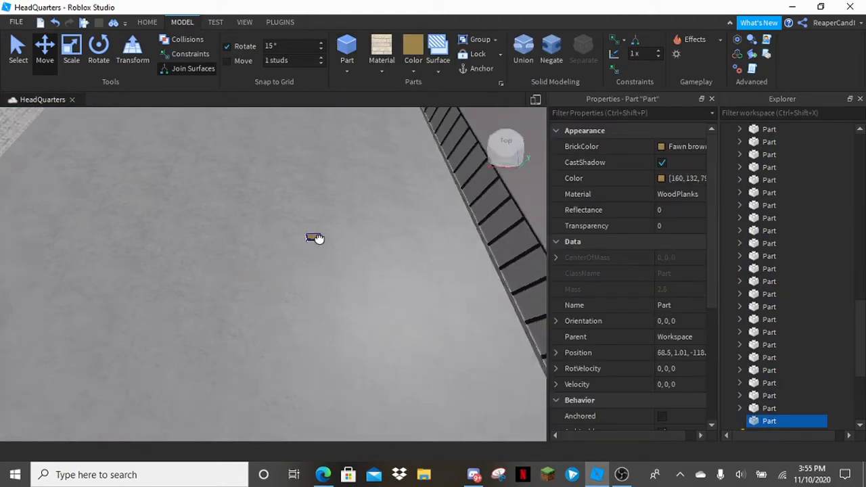
drag(316, 239, 318, 237)
- Flatten the wood part onto the concrete floor and stretch it into a long strip between the two side walls
key(ctrl+3)
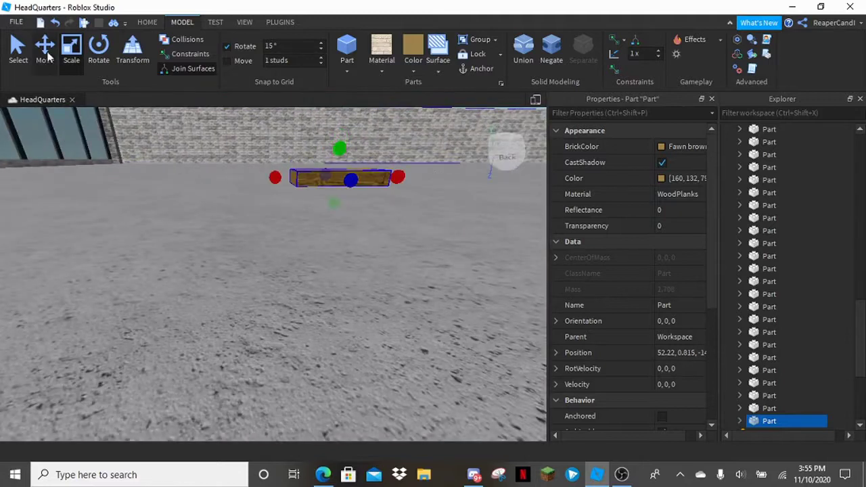
drag(341, 140, 341, 145)
right_drag(406, 176, 464, 219)
right_drag(242, 137, 318, 203)
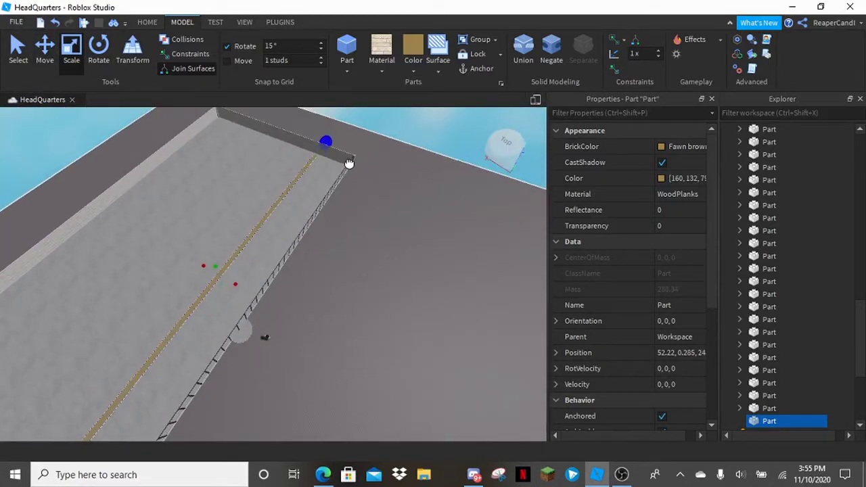
right_drag(350, 164, 350, 140)
scroll(350, 139, up, 5)
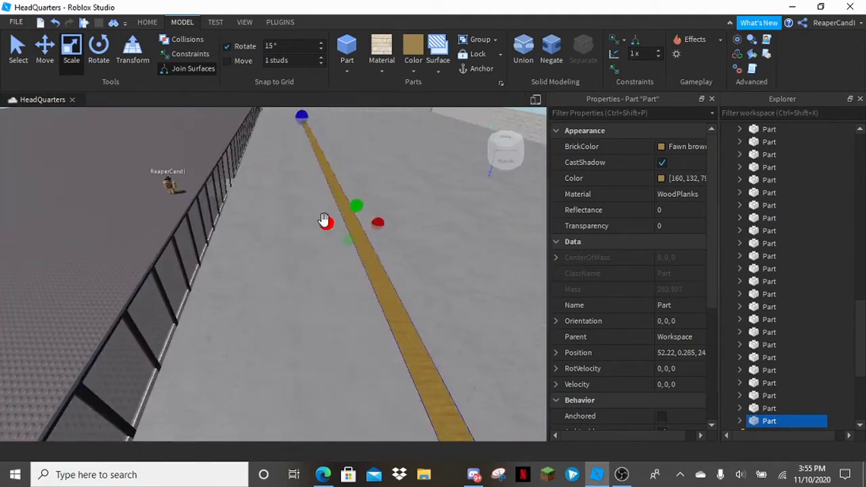
- Widen the wood-plank strip and extend its ends so it covers the concrete floor between the front and all the walls
drag(324, 221, 203, 224)
right_drag(301, 163, 302, 157)
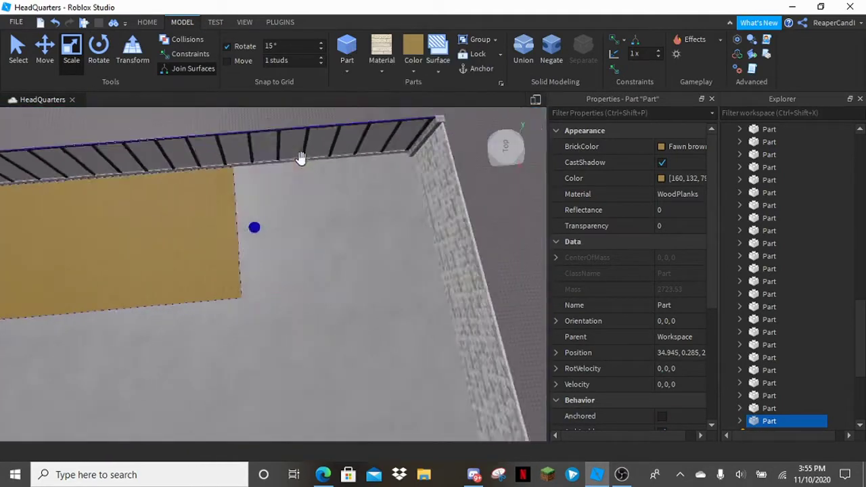
drag(255, 227, 379, 218)
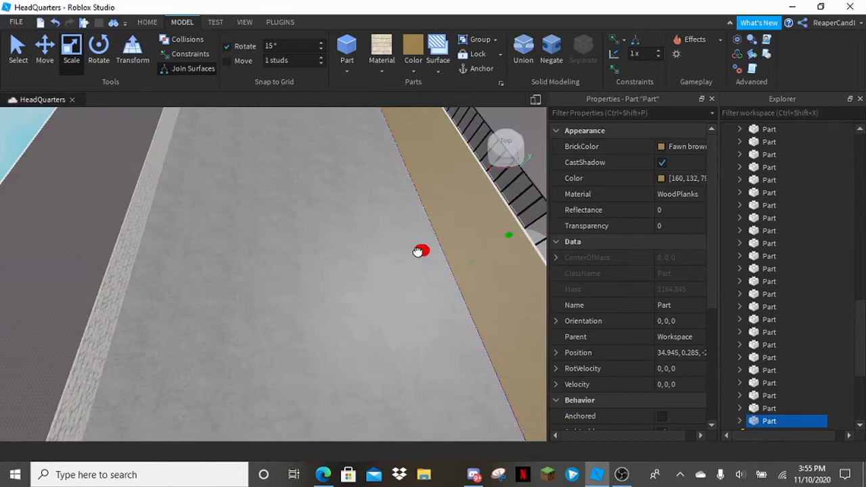
drag(418, 248, 242, 157)
- Insert a new Medium stone grey part with the Concrete material and place it at the top edge of the glazed front
right_drag(342, 216, 329, 189)
click(414, 70)
click(474, 290)
click(382, 70)
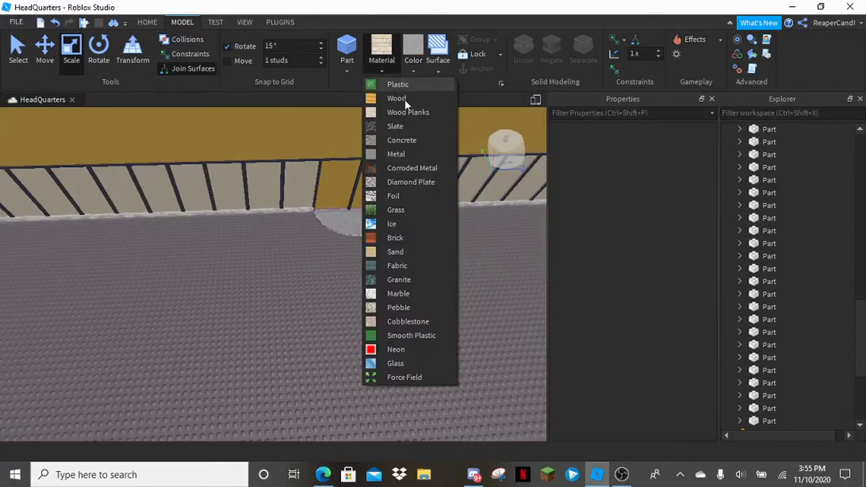
click(408, 139)
drag(273, 275, 365, 246)
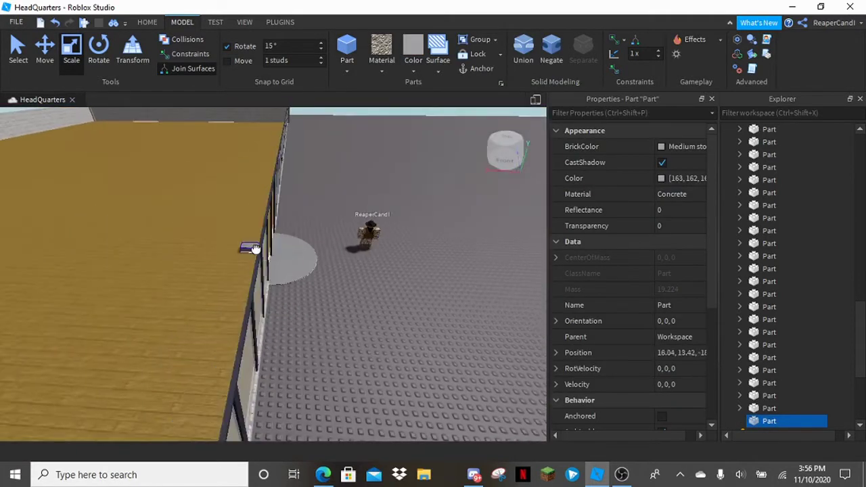
- Thin the concrete part and stretch it into a flat roof slab spanning the whole building out to its walls
drag(309, 242, 277, 186)
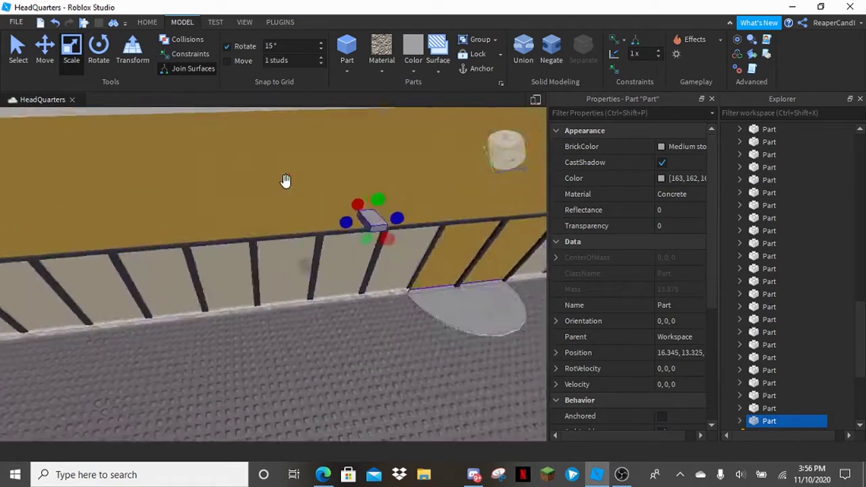
scroll(284, 180, down, 5)
right_drag(88, 210, 396, 183)
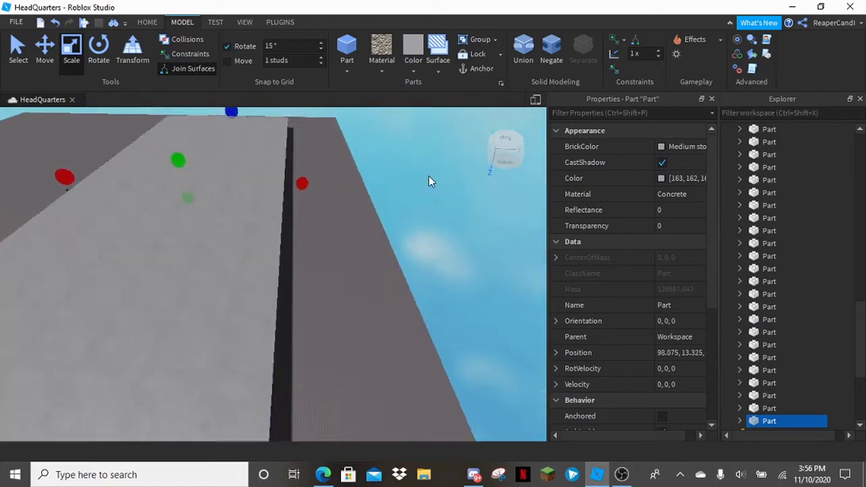
right_drag(429, 180, 323, 245)
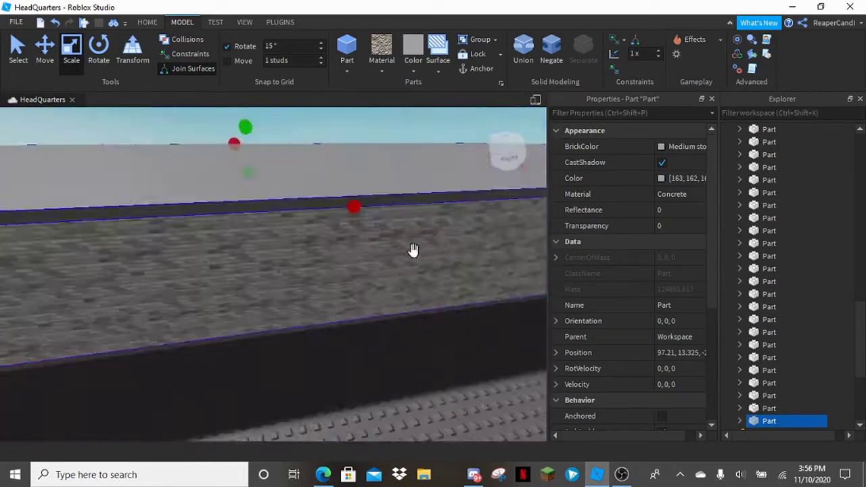
right_drag(413, 250, 437, 208)
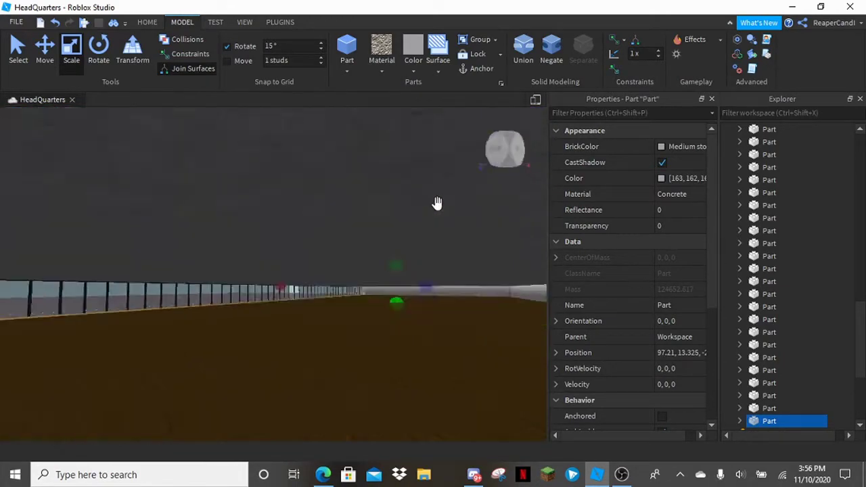
right_drag(437, 201, 293, 277)
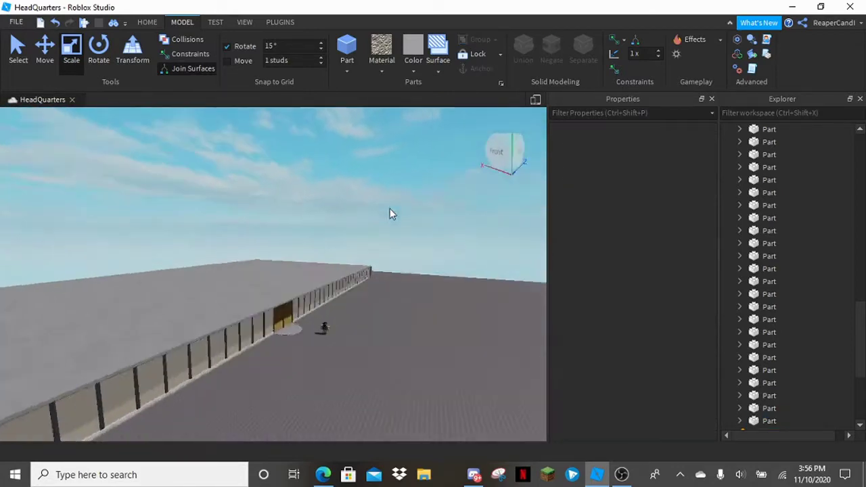
- Duplicate the round entrance slab and raise the copy to roof level as a canopy
scroll(390, 208, up, 5)
click(333, 364)
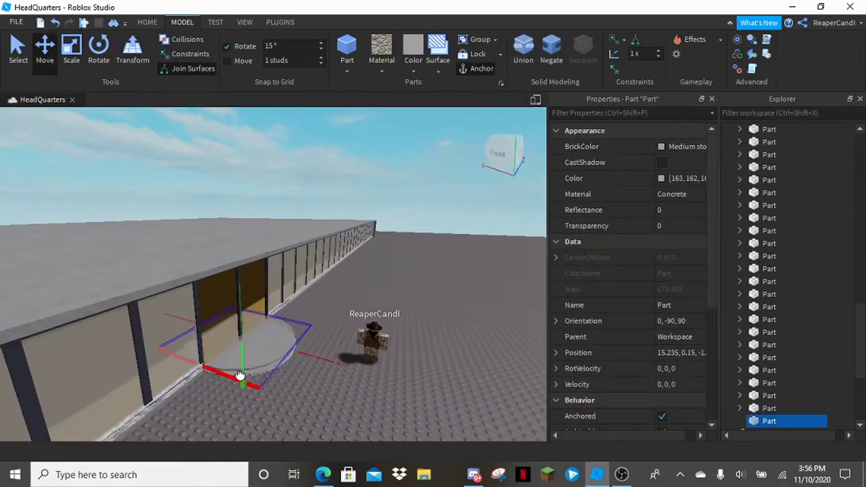
click(276, 384)
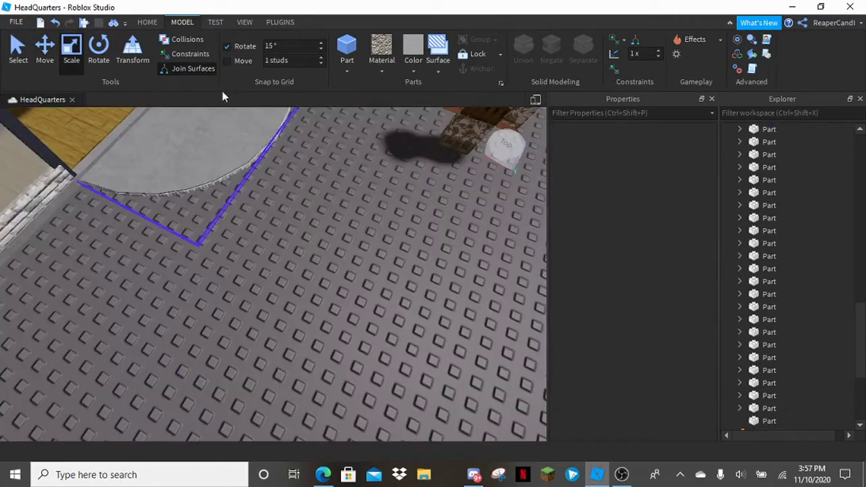
- Add slim Medium stone grey metal cylinder posts between the round entrance slab and the canopy
click(382, 54)
click(406, 139)
click(413, 60)
click(440, 292)
click(346, 71)
click(413, 64)
click(427, 292)
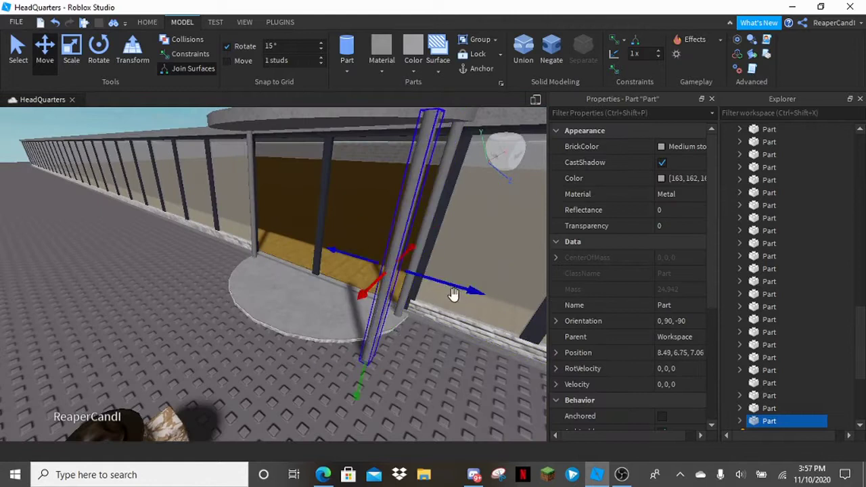
- Undo the last post move and position the front posts along the curved edge of the entrance slab
click(54, 22)
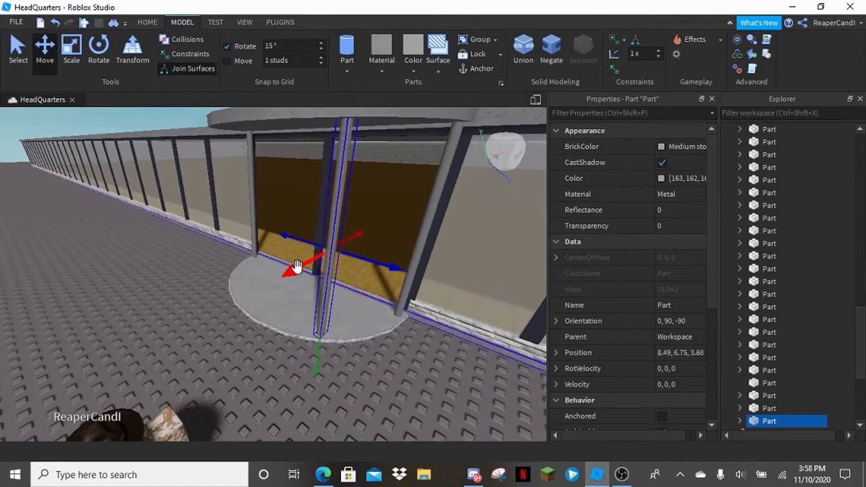
drag(393, 261, 387, 260)
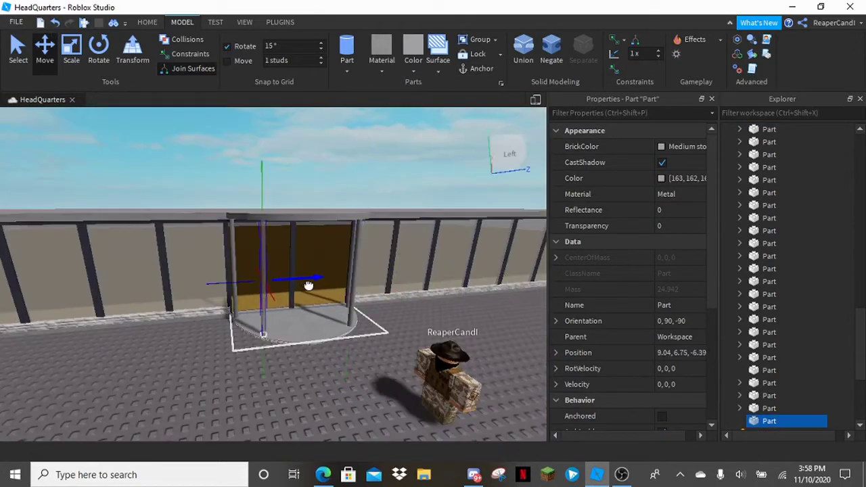
click(358, 383)
- Insert a Medium stone grey metal block on the roof, scale it to a flat square slab and anchor it
scroll(358, 384, down, 5)
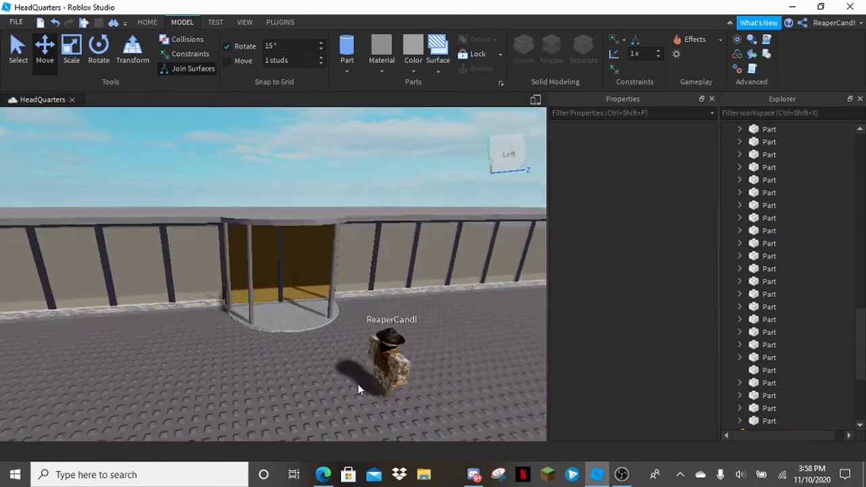
mouse_move(389, 377)
right_down()
mouse_move(389, 365)
mouse_move(390, 377)
right_up()
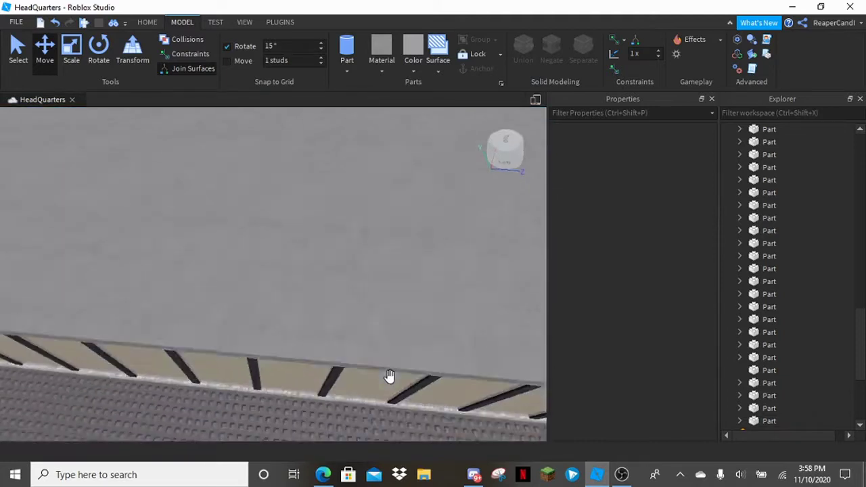
scroll(389, 376, up, 2)
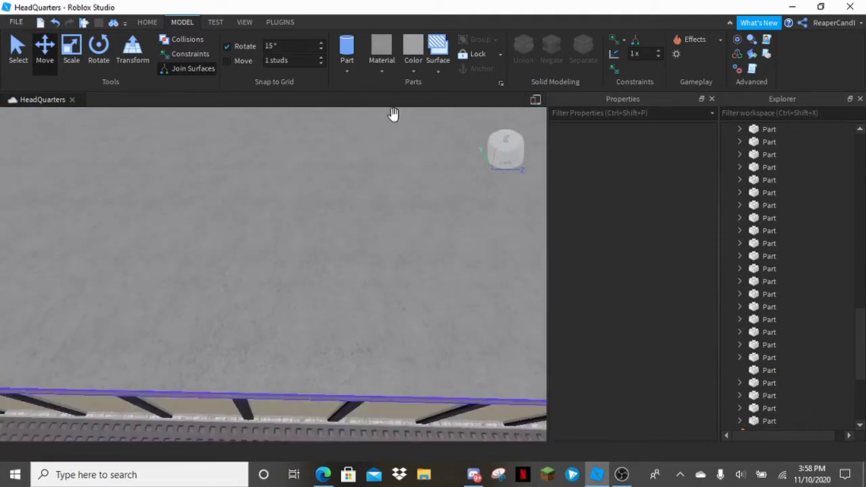
click(413, 69)
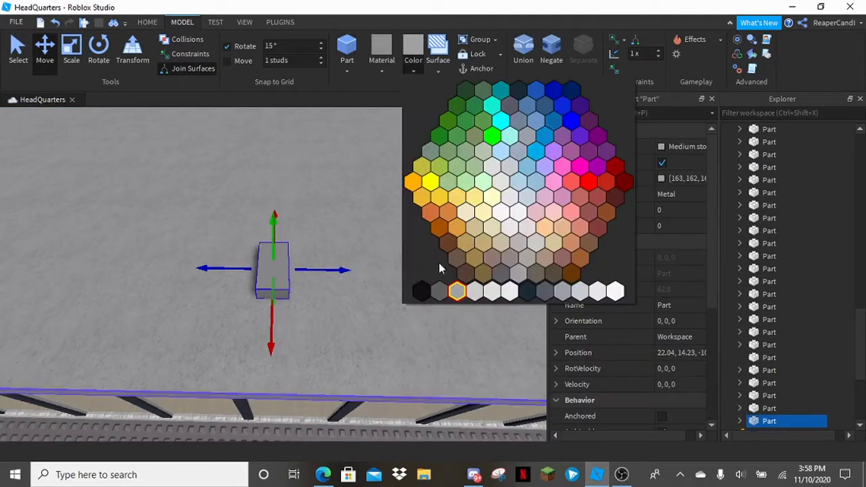
click(71, 47)
right_drag(325, 165, 384, 349)
key(f)
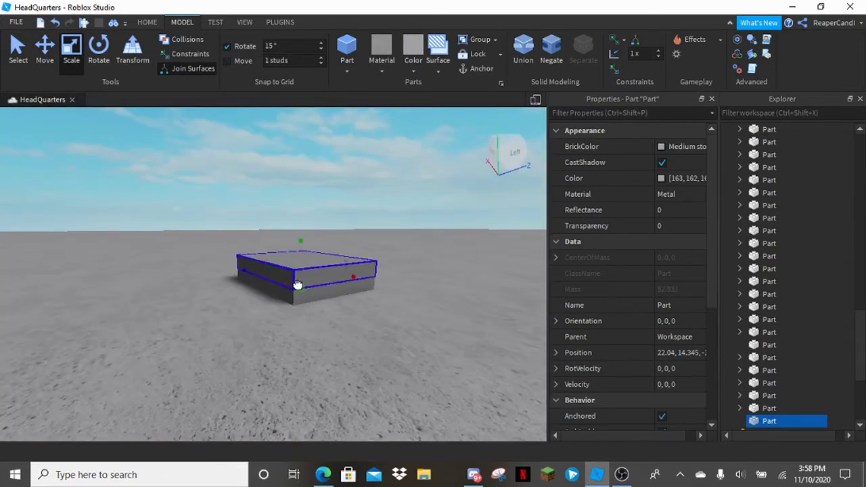
- Fit a thin, slightly smaller slab on top of the roof block and recolour it Quill grey
right_drag(249, 263, 307, 256)
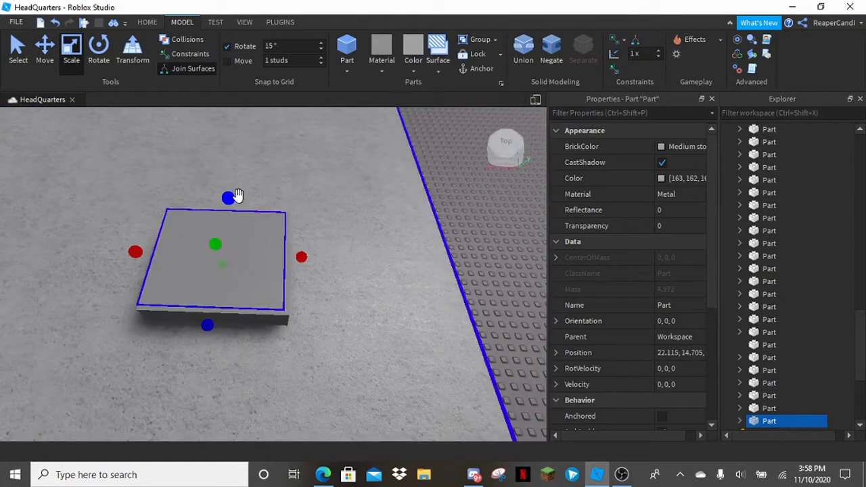
drag(228, 302, 228, 275)
scroll(228, 275, down, 5)
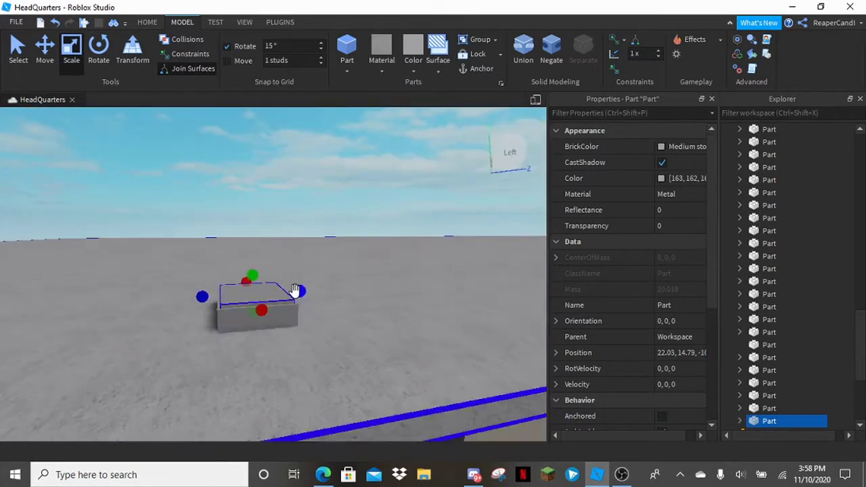
click(413, 54)
click(518, 224)
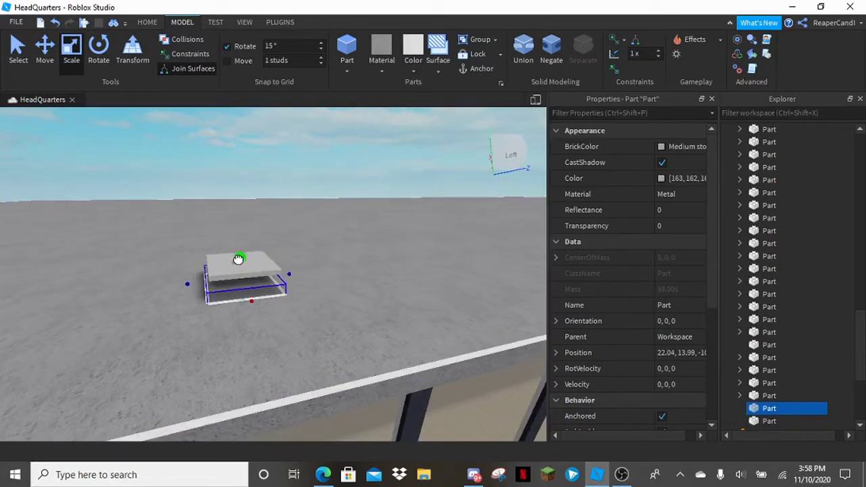
- Duplicate the grey slab and its light spacer upwards to build a stack of four slabs
ctrl+click(246, 316)
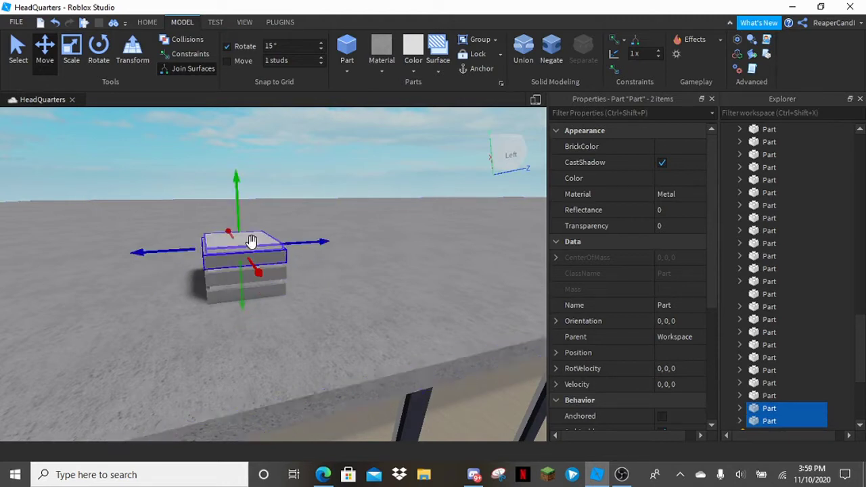
click(243, 277)
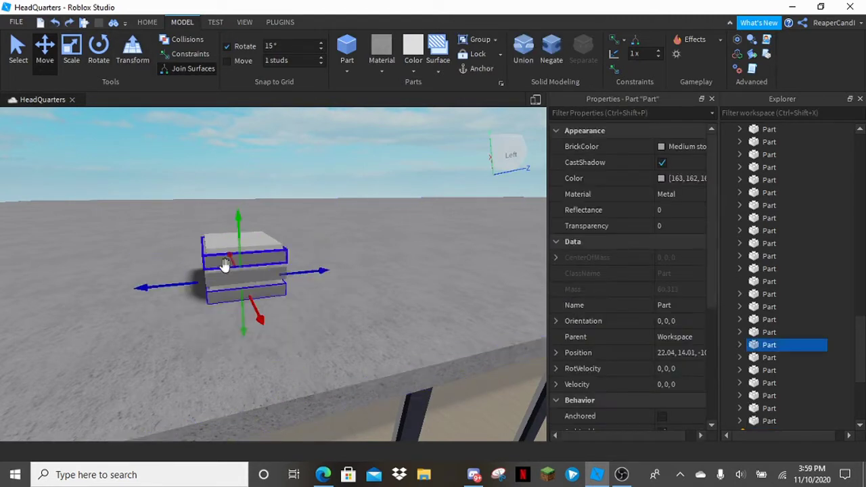
right_drag(234, 242, 404, 103)
click(275, 161)
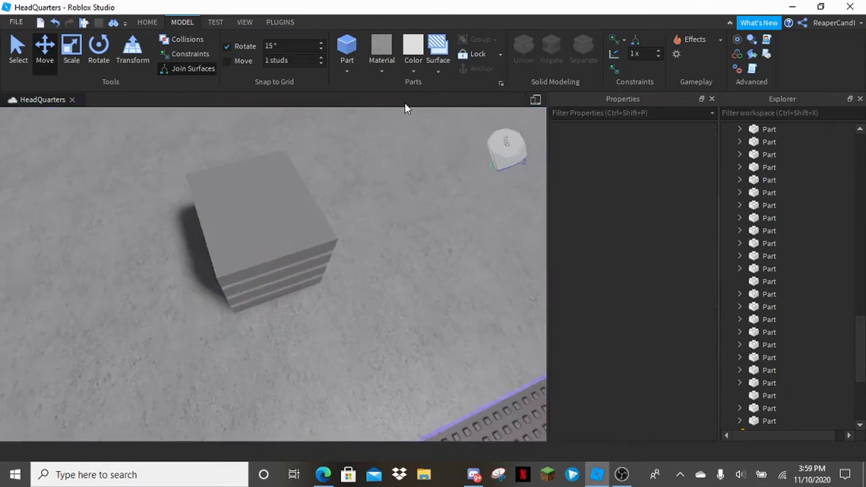
- Insert a metal cylinder and stand it upright on top of the slab stack
click(413, 54)
click(382, 54)
click(346, 71)
click(367, 124)
drag(309, 290, 390, 242)
right_drag(390, 242, 254, 139)
- Recolour the upright cylinder on the stack Medium stone grey
click(414, 55)
click(413, 55)
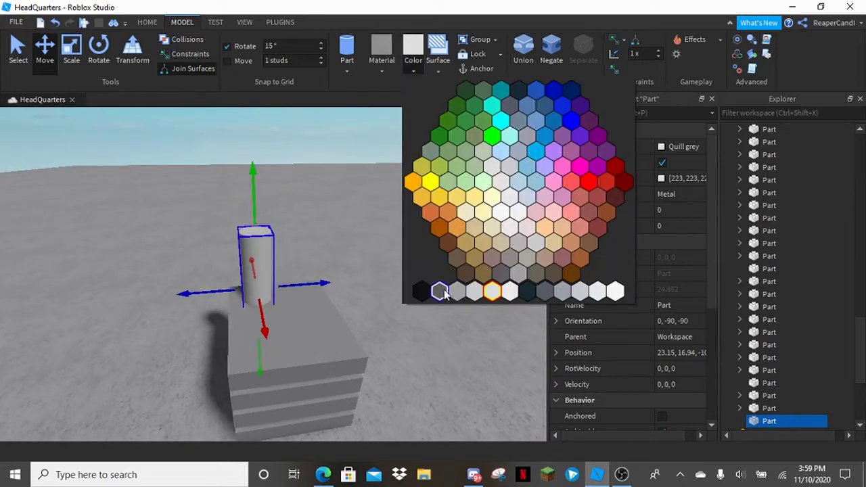
click(460, 284)
right_drag(460, 285, 305, 105)
click(413, 55)
click(467, 284)
right_drag(467, 285, 376, 215)
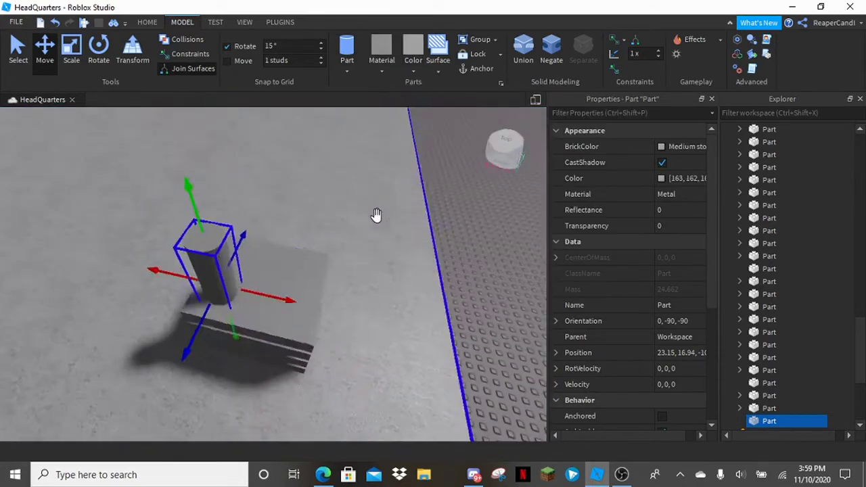
- Scale the cylinder down and duplicate it into two rows of three across the top of the stack
right_drag(283, 309, 354, 294)
key(ctrl+3)
click(313, 338)
click(251, 217)
right_drag(251, 217, 406, 224)
scroll(400, 218, up, 5)
scroll(400, 219, down, 8)
click(315, 277)
right_drag(377, 309, 287, 259)
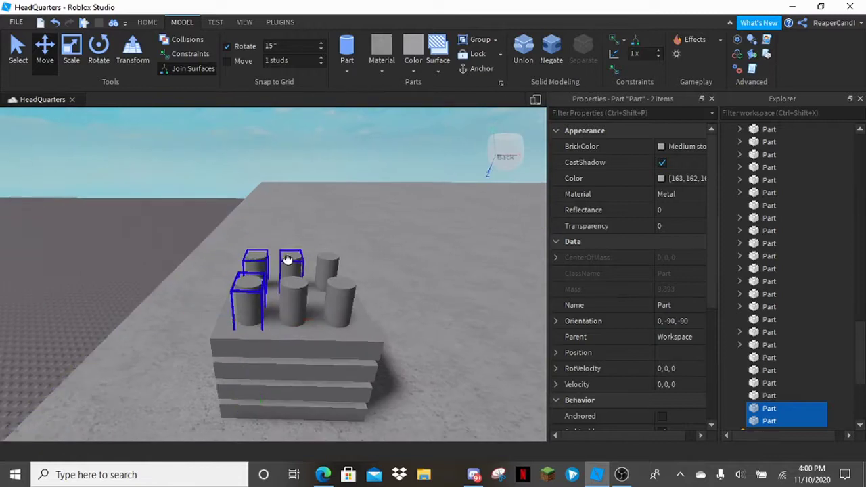
click(339, 160)
- Add a short metal cylinder as a cap and align it on top of one corner cylinder
right_drag(339, 159, 338, 153)
click(347, 70)
click(368, 128)
right_drag(300, 285, 297, 281)
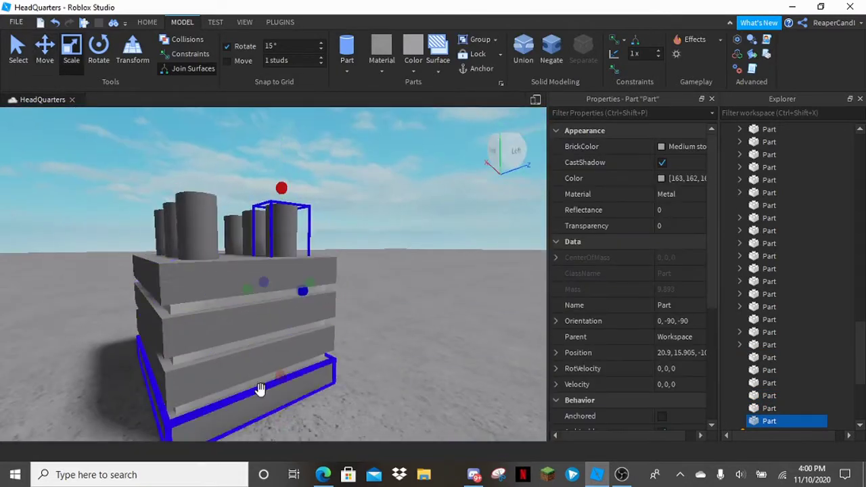
right_drag(262, 256, 318, 283)
drag(310, 264, 318, 257)
right_drag(318, 257, 342, 262)
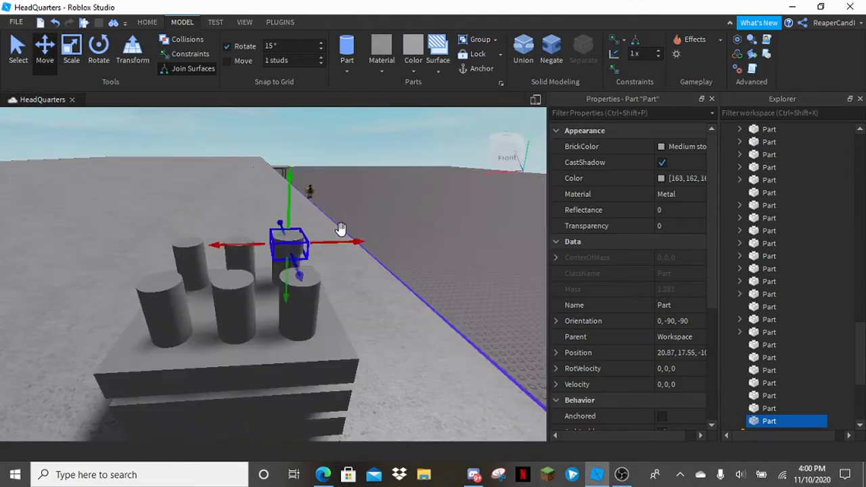
scroll(358, 244, up, 3)
scroll(391, 254, down, 5)
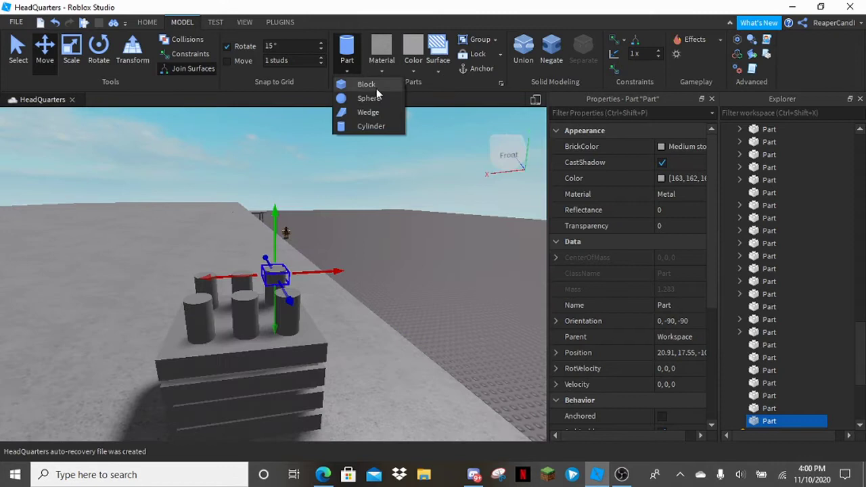
- Undo the stray block insertion, recolour the cap Black and give it the Slate material
click(366, 84)
key(ctrl+z)
click(381, 59)
click(413, 60)
click(527, 292)
click(382, 54)
click(395, 126)
- Duplicate the black slate cap onto the remaining cylinders so all six are capped
right_drag(363, 165, 399, 179)
scroll(399, 179, down, 5)
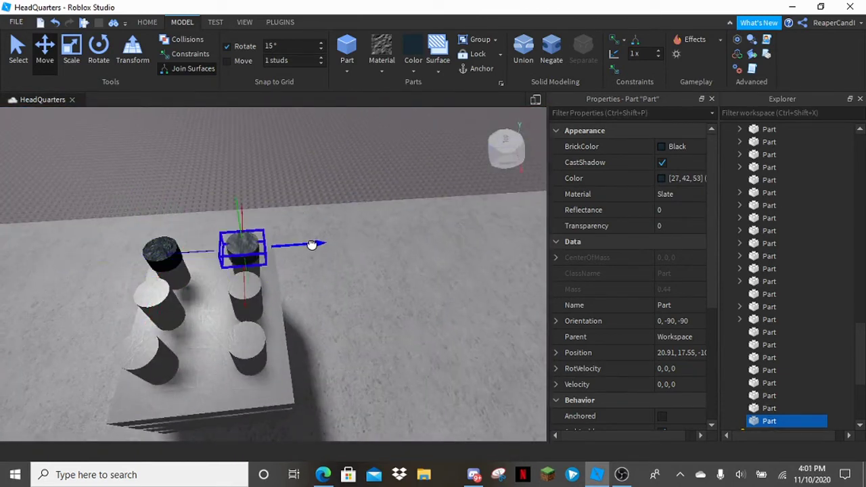
key(ctrl+d)
drag(148, 245, 186, 401)
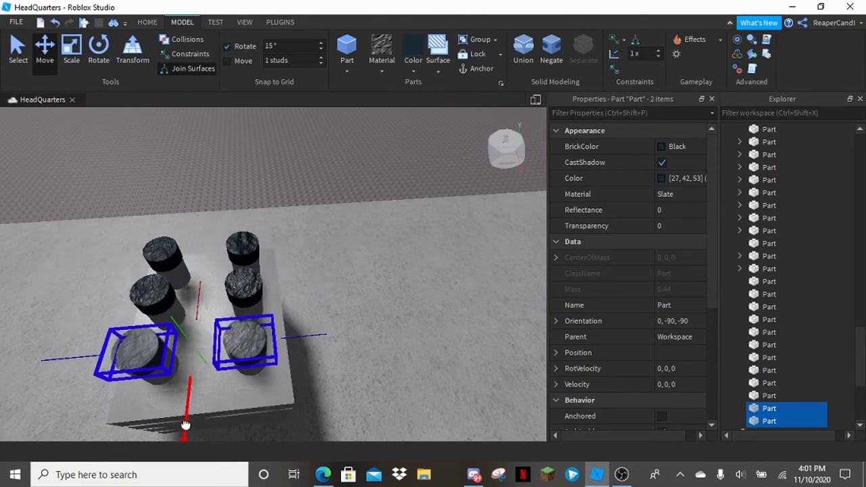
click(311, 167)
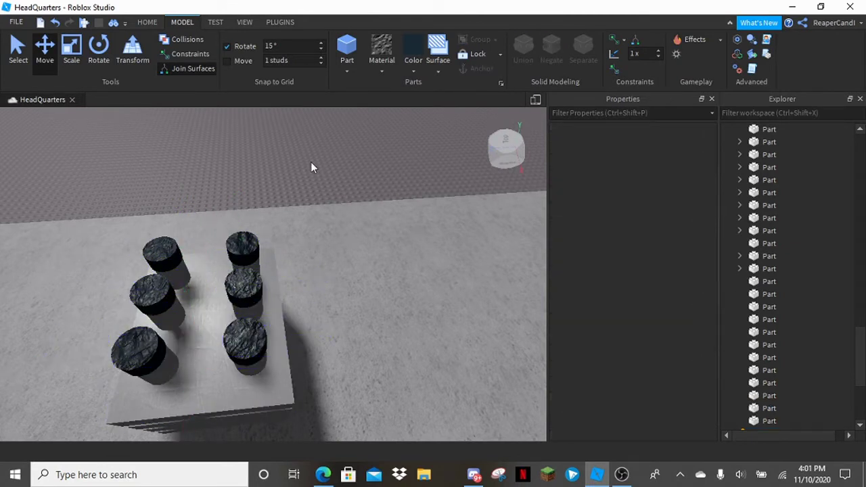
- Stand a tall, slim Black cylinder with the Slate material on the roof beside the slab stack
right_drag(310, 160, 363, 130)
key(ctrl+v)
drag(270, 264, 129, 156)
right_drag(129, 155, 329, 226)
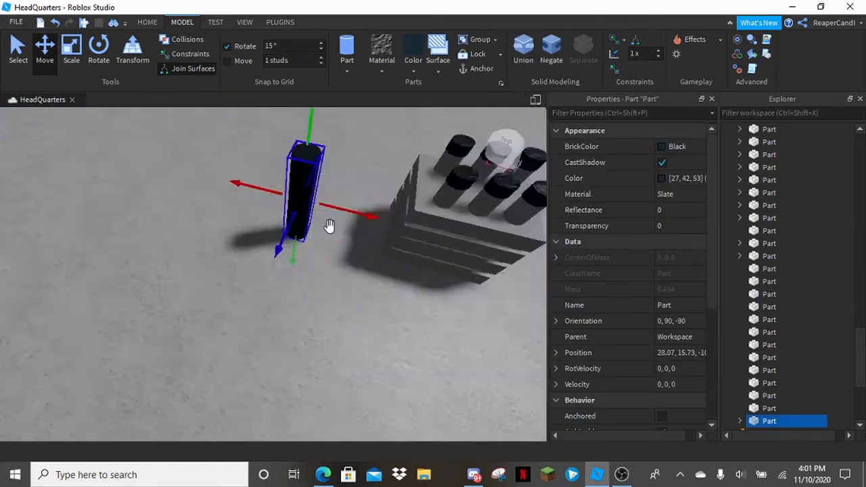
- Recolour the slim standing cylinder Quill grey and give it the Neon material
click(413, 70)
click(542, 284)
right_drag(528, 284, 428, 236)
click(382, 71)
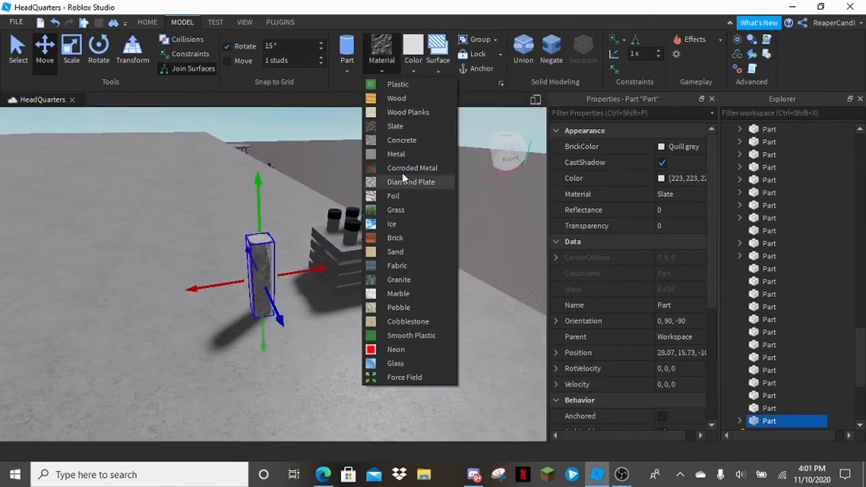
click(397, 350)
- Shrink the neon cylinder to a thin rod standing on a corner cap and add a Smoke object to it
right_drag(379, 326, 428, 271)
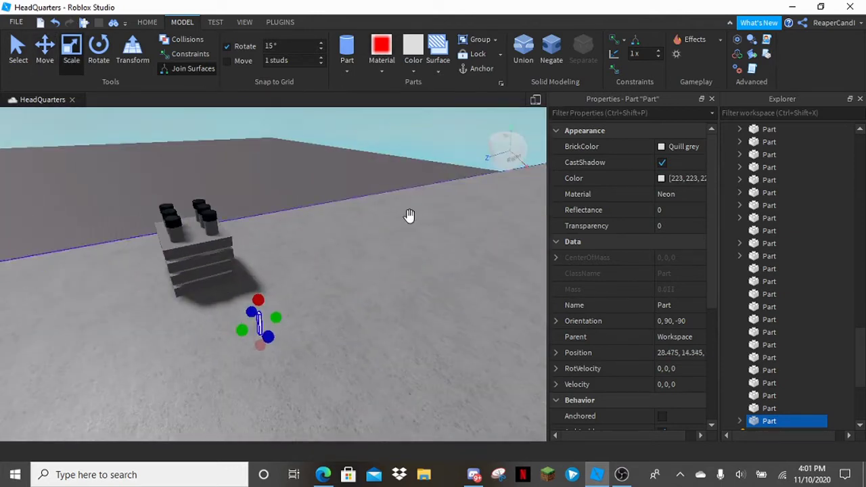
right_drag(256, 287, 350, 245)
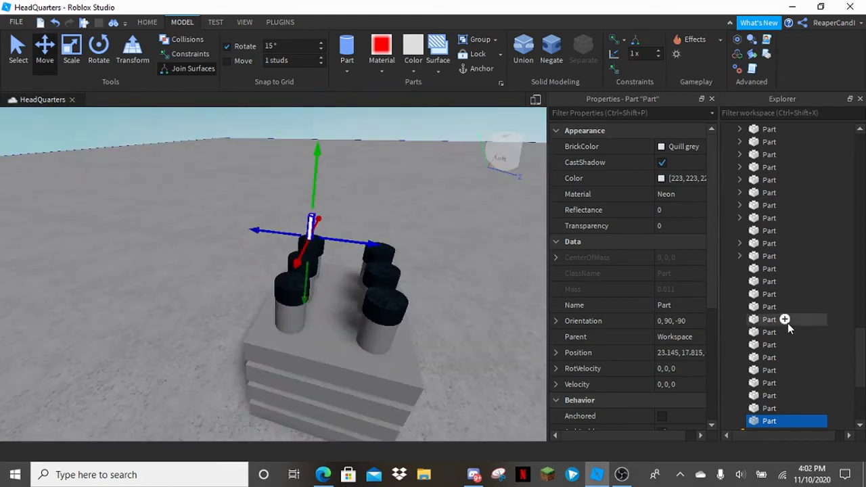
click(784, 383)
text(smoke)
click(778, 139)
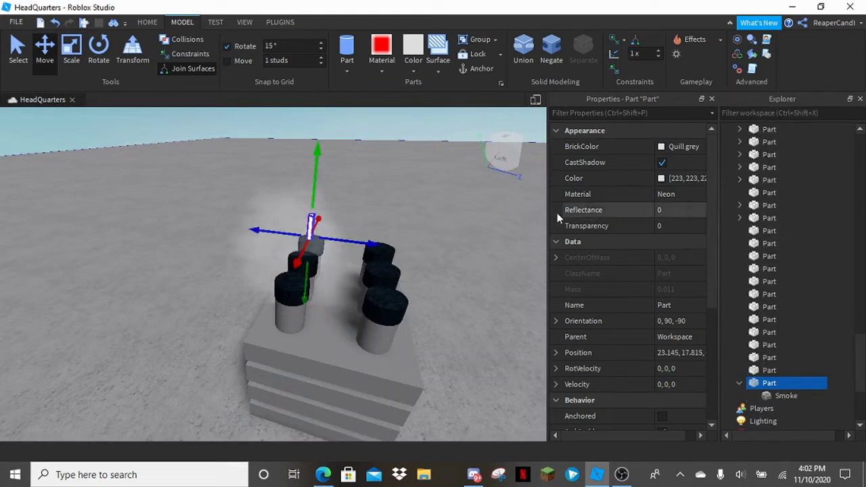
- Set the Smoke object's RiseVelocity to 0.5, Size to 0.5 and Opacity to 0.25
click(786, 395)
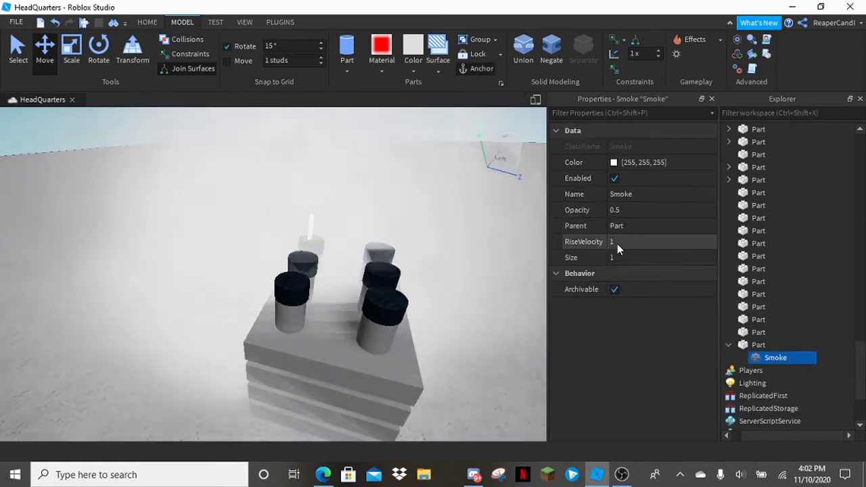
click(618, 242)
text(0.5)
click(619, 257)
text(0.5)
click(627, 210)
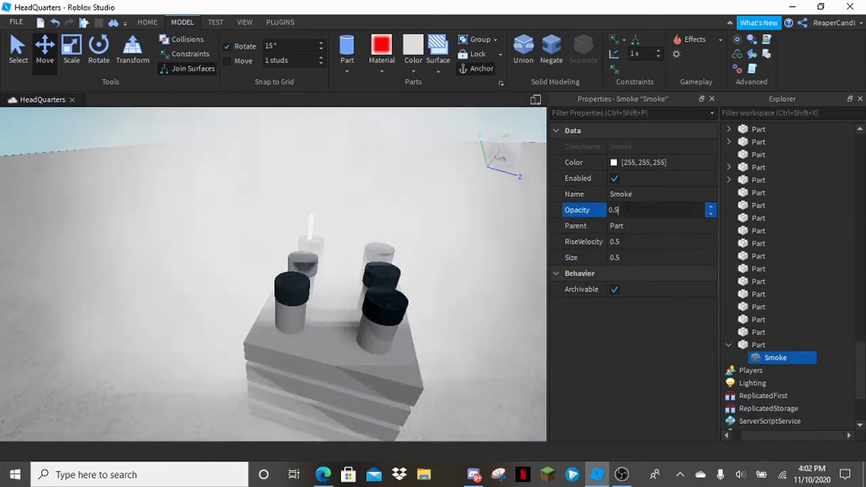
text(0.25)
- Colour the smoke dark grey, RGB 83, 83, 83
click(614, 162)
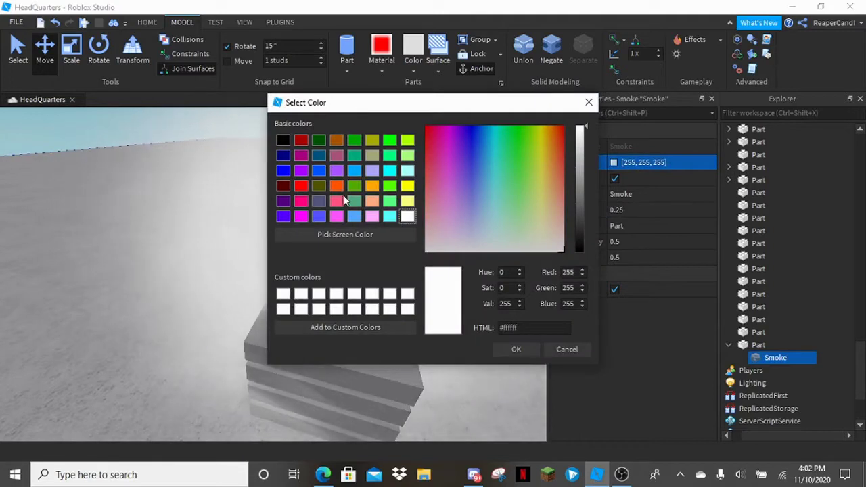
click(579, 213)
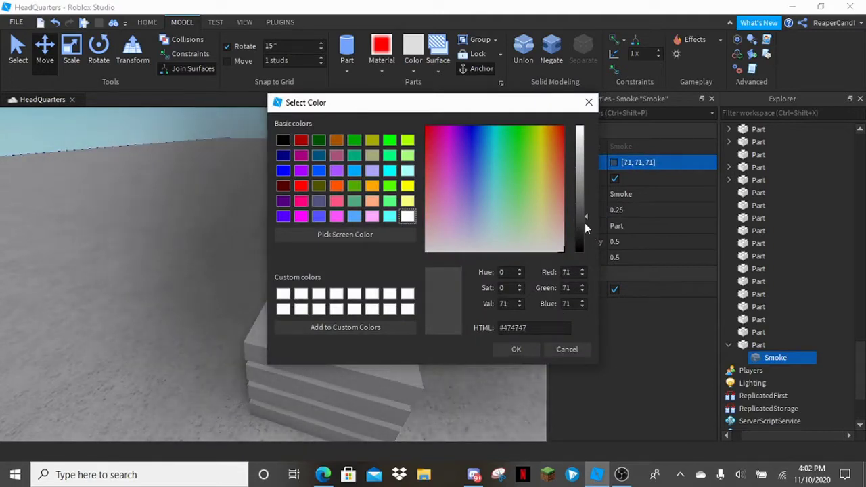
click(518, 350)
scroll(460, 282, up, 5)
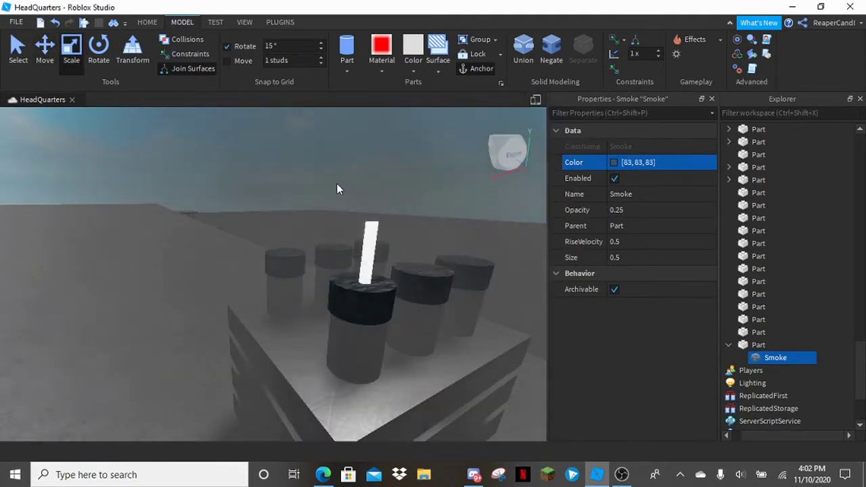
- Lower the thin neon rod into the black cap until only its tip shows
click(372, 245)
scroll(373, 245, down, 3)
right_drag(372, 245, 302, 214)
right_drag(251, 156, 347, 224)
scroll(347, 224, up, 3)
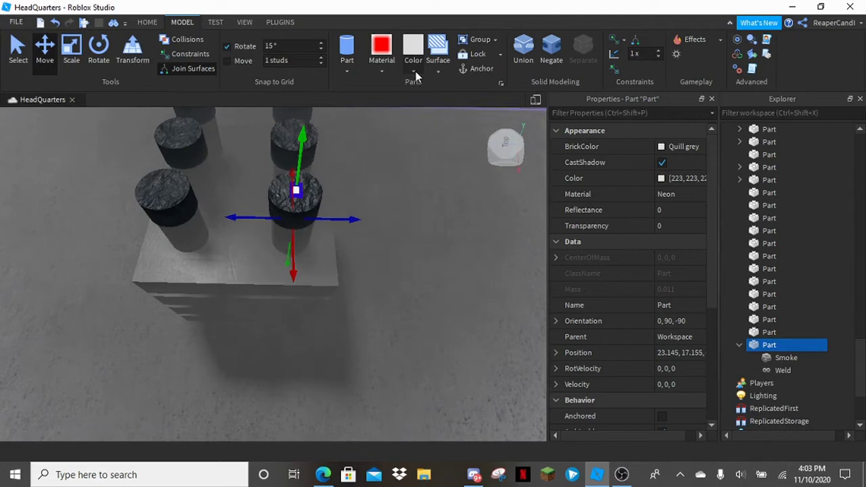
- Recolour the smoke rod Dark stone grey and duplicate it onto the cap at the adjacent corner
click(413, 71)
click(452, 292)
click(169, 199)
right_drag(216, 210, 296, 194)
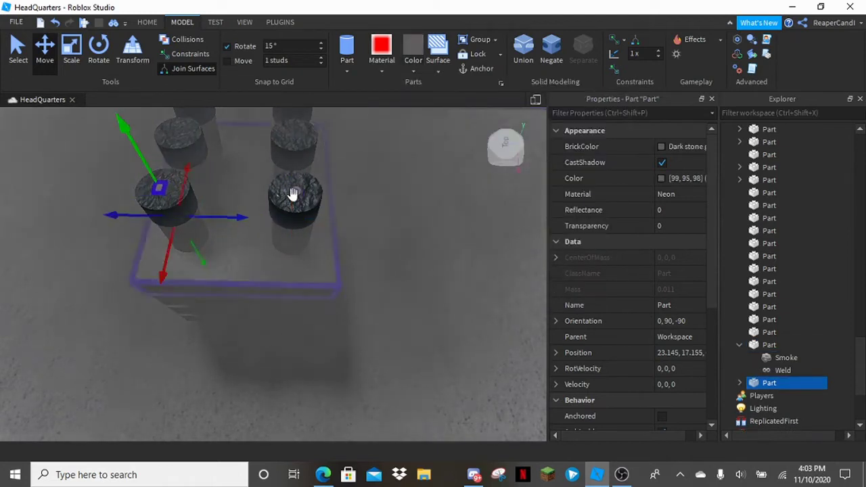
- Try duplicating the pair of smoke rods onto the middle pair of caps
ctrl+click(296, 194)
key(ctrl+d)
right_drag(236, 203, 299, 207)
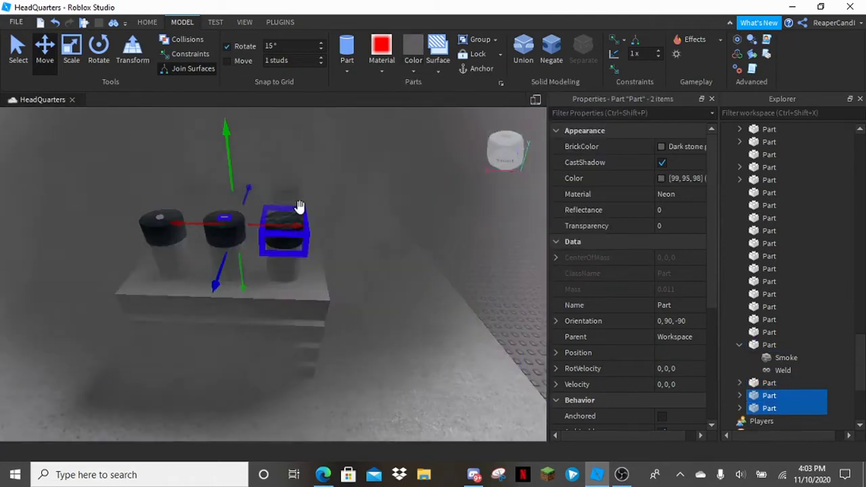
right_drag(330, 241, 286, 377)
scroll(441, 230, up, 5)
click(251, 347)
click(327, 192)
right_drag(327, 191, 359, 243)
scroll(393, 227, up, 5)
- Group all parts of the rooftop smoke unit into one model and name it Smoke top
drag(242, 280, 331, 354)
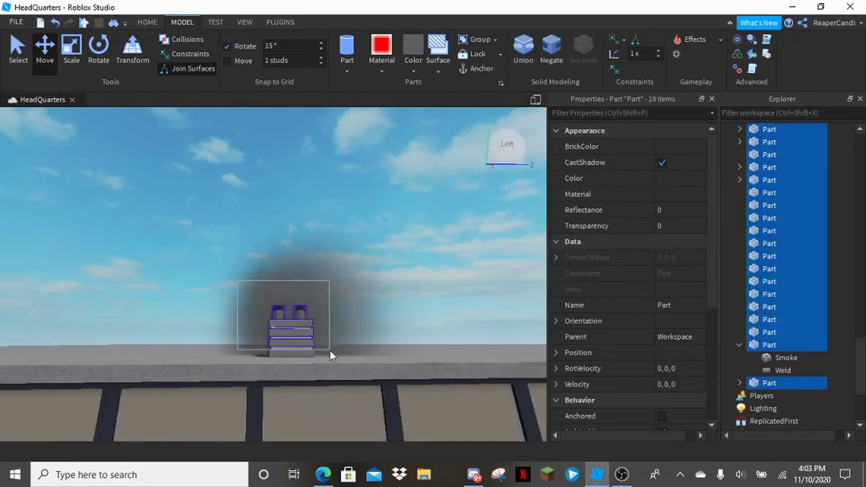
key(f)
right_drag(356, 247, 458, 266)
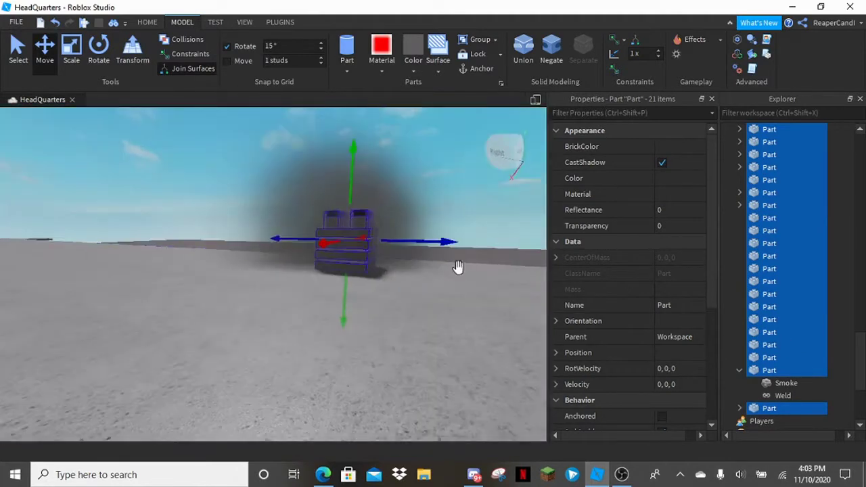
key(ctrl+g)
right_drag(420, 186, 473, 203)
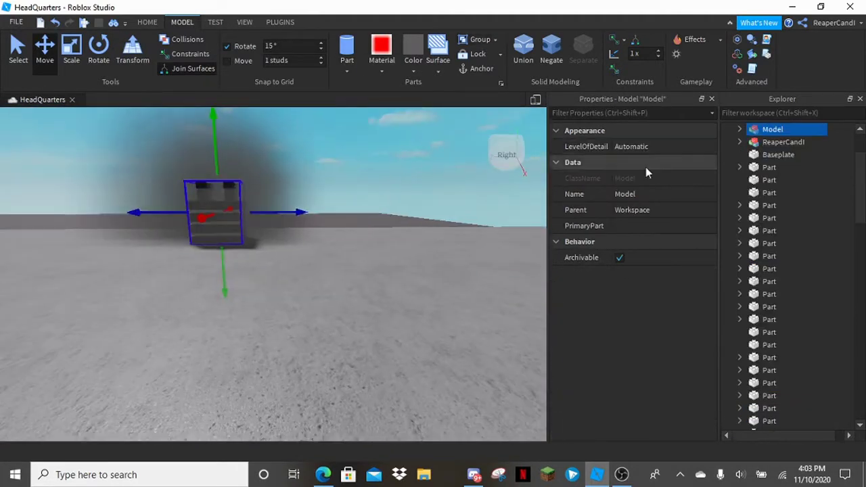
click(638, 194)
text(Smoke io)
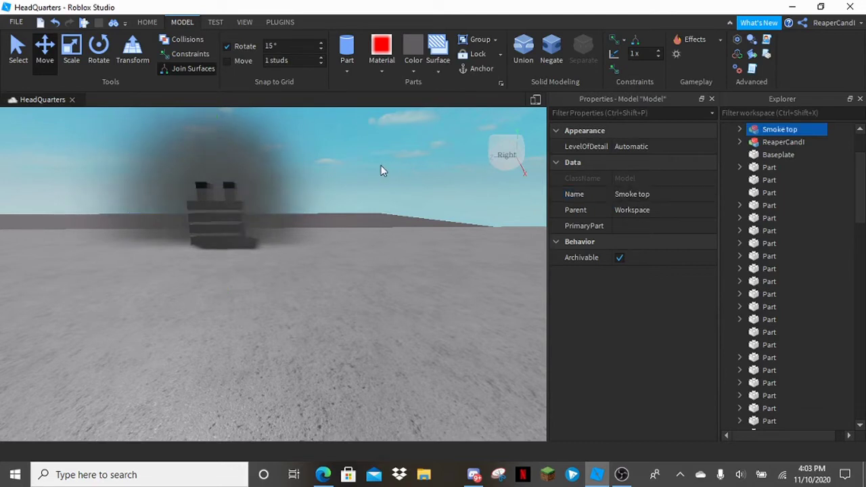
- Duplicate the Smoke top model to form a spaced row of four along the roof's entrance side
click(278, 212)
scroll(238, 211, up, 5)
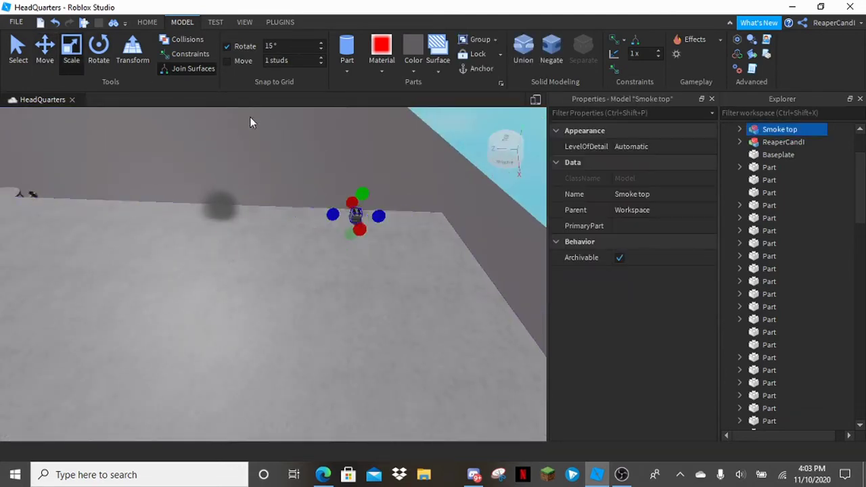
click(44, 45)
scroll(412, 204, down, 5)
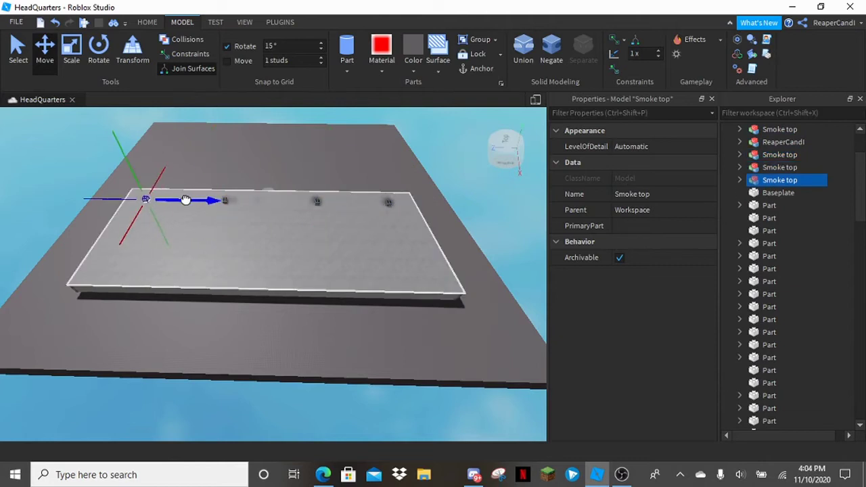
- Duplicate the row of four Smoke top models and move the copies to the roof's opposite edge
ctrl+click(379, 223)
ctrl+click(343, 269)
key(ctrl+d)
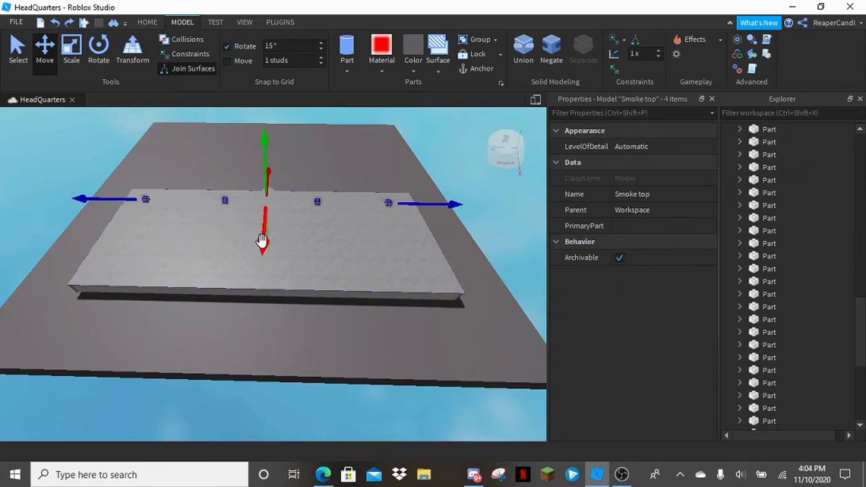
drag(261, 241, 250, 326)
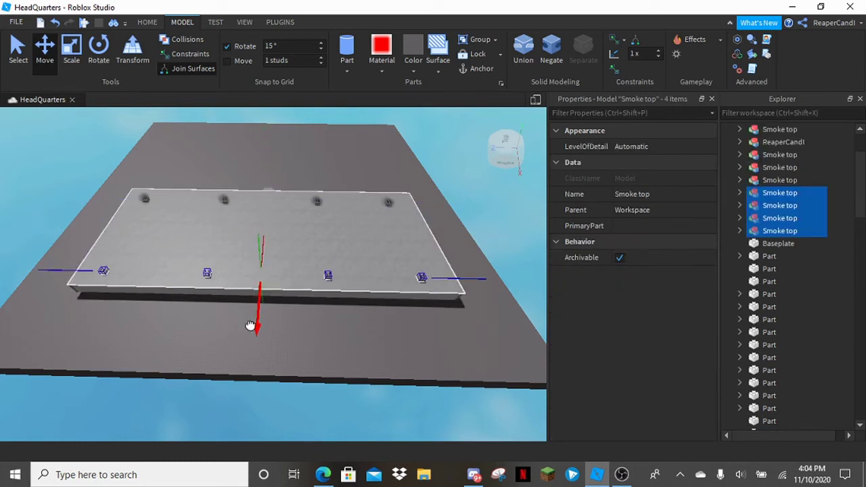
- Select the whole building together with its rooftop models and turn off CastShadow for the selection
click(316, 200)
right_drag(410, 209, 344, 209)
key(ctrl+z)
scroll(380, 203, up, 3)
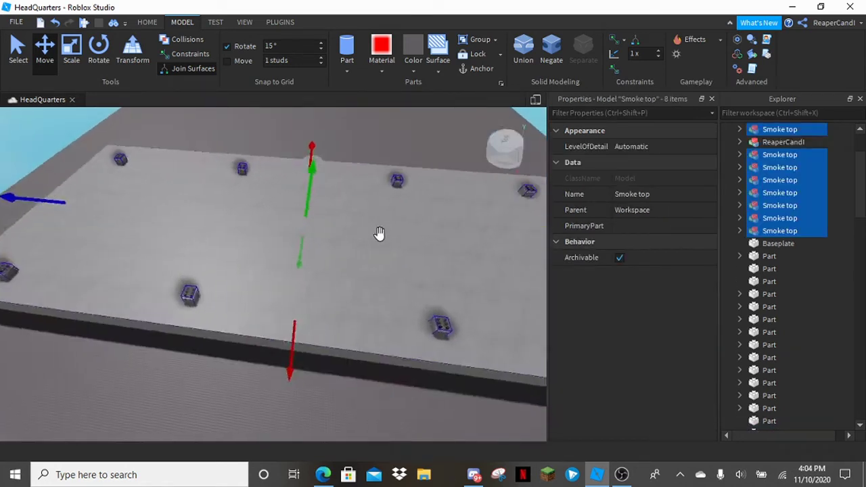
right_drag(379, 233, 59, 235)
click(381, 143)
right_drag(380, 144, 366, 160)
scroll(365, 160, up, 3)
scroll(363, 153, down, 5)
click(383, 119)
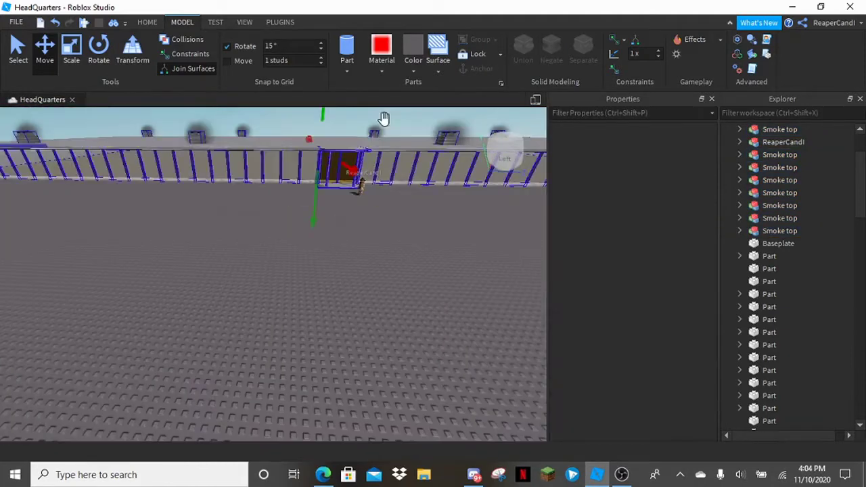
click(663, 164)
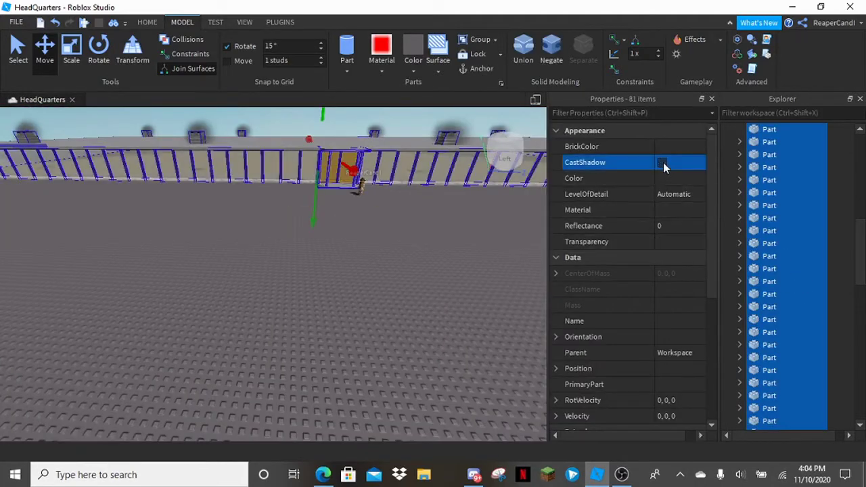
click(491, 228)
right_drag(491, 228, 371, 310)
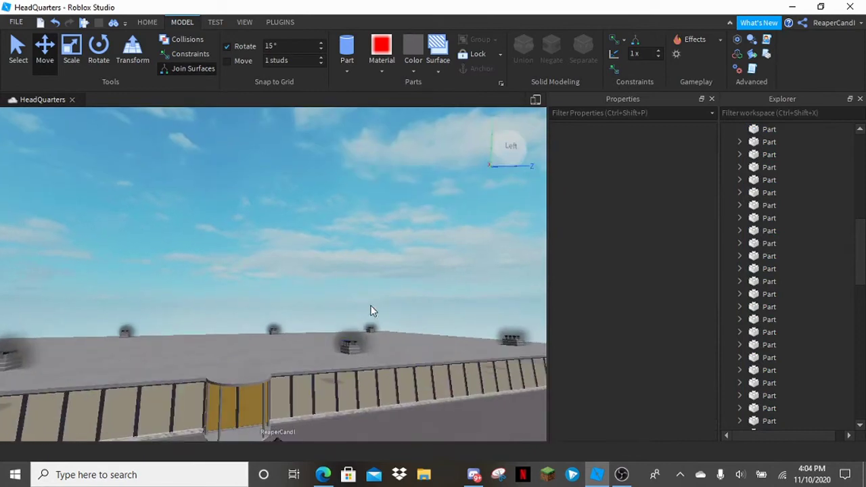
- Expand the Smoke top models in the object tree and select all the parts inside them
click(348, 345)
scroll(741, 169, up, 1)
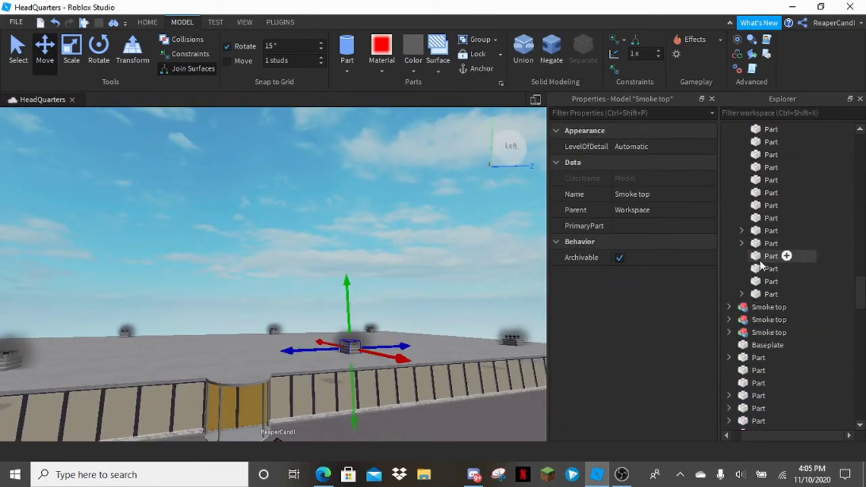
scroll(771, 280, down, 2)
double_click(747, 298)
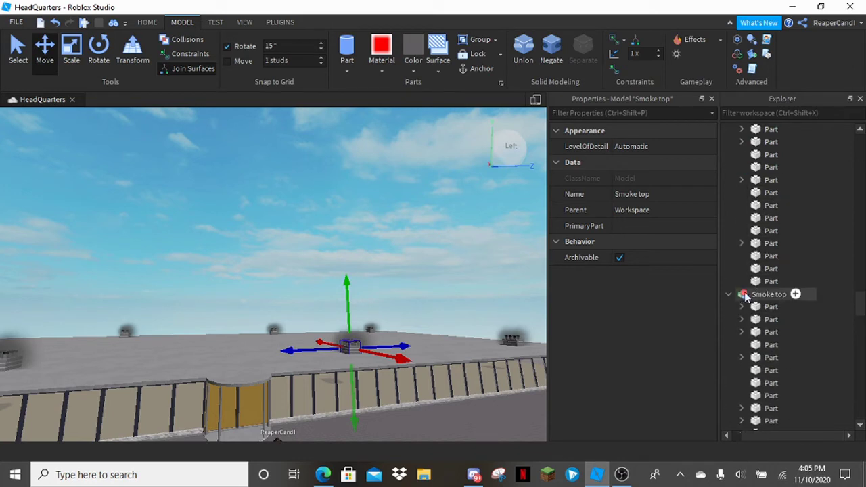
scroll(752, 284, down, 3)
click(770, 245)
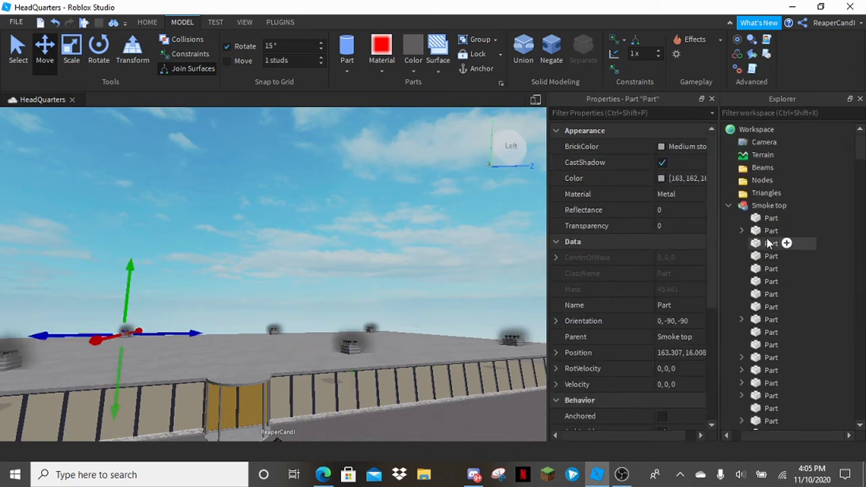
key(ctrl+a)
scroll(765, 271, down, 3)
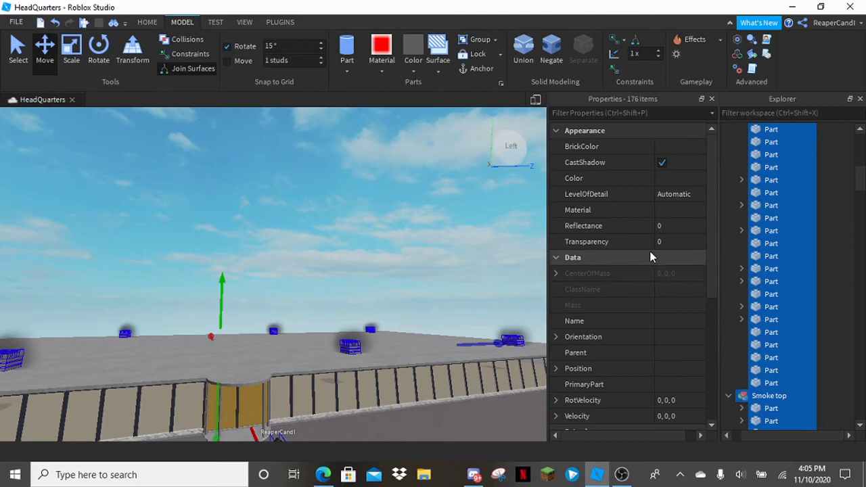
click(410, 217)
- Collapse the Smoke top models in the object tree, select them together and rename them s
key(w)
right_drag(403, 201, 403, 200)
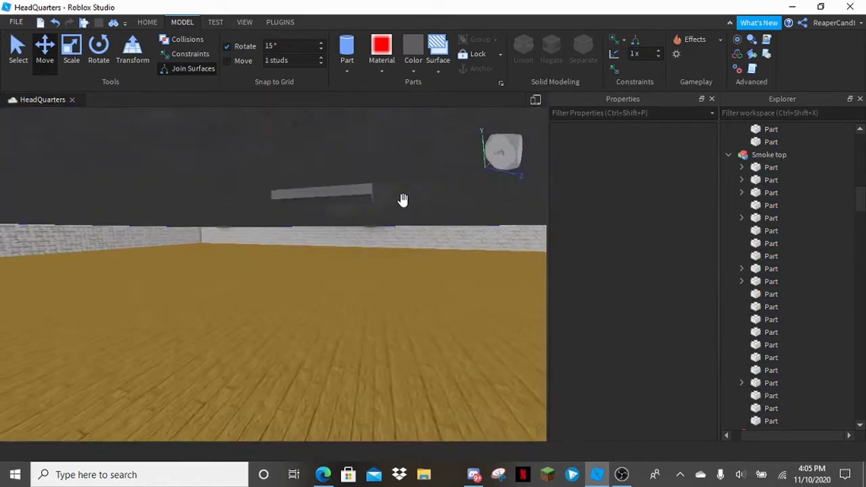
key(s)
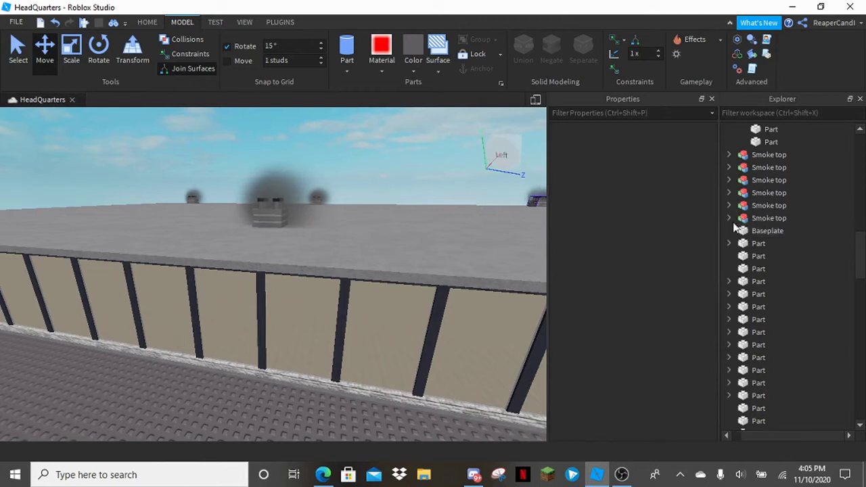
scroll(738, 215, up, 15)
click(768, 167)
shift+click(769, 269)
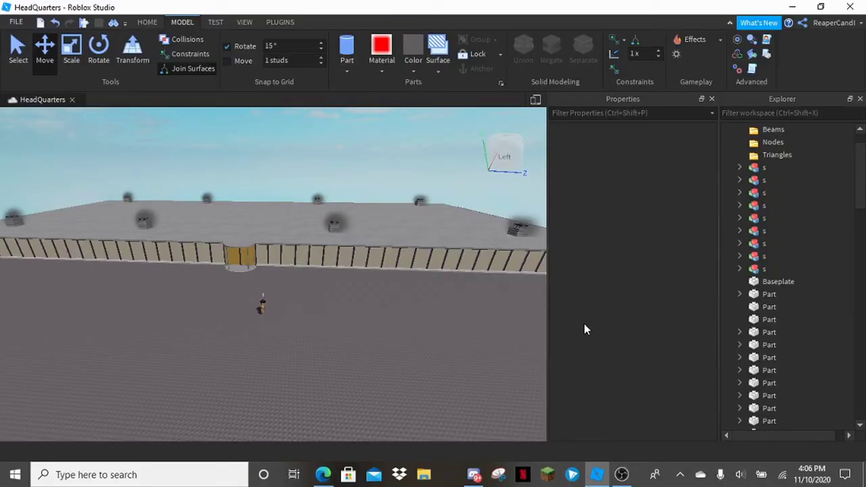
- Inspect the building's glazed front, entrance and rooftop smoke units from several angles
right_drag(515, 301, 381, 276)
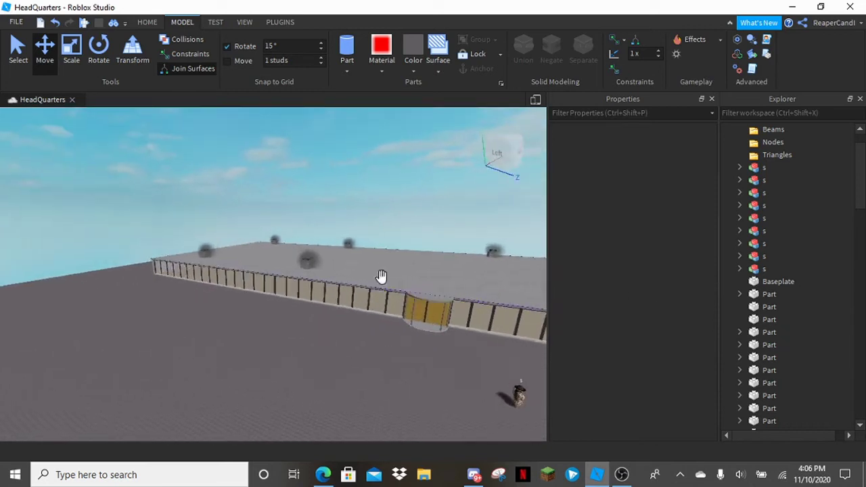
key(w)
right_drag(325, 249, 390, 203)
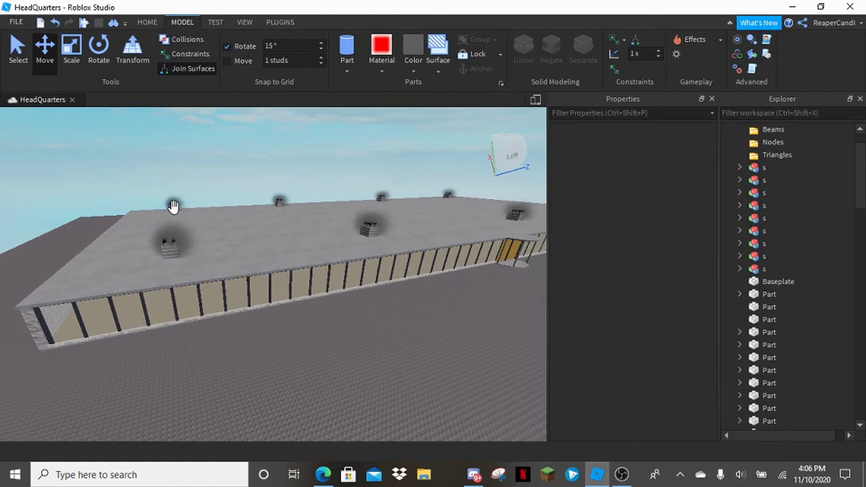
scroll(412, 272, up, 6)
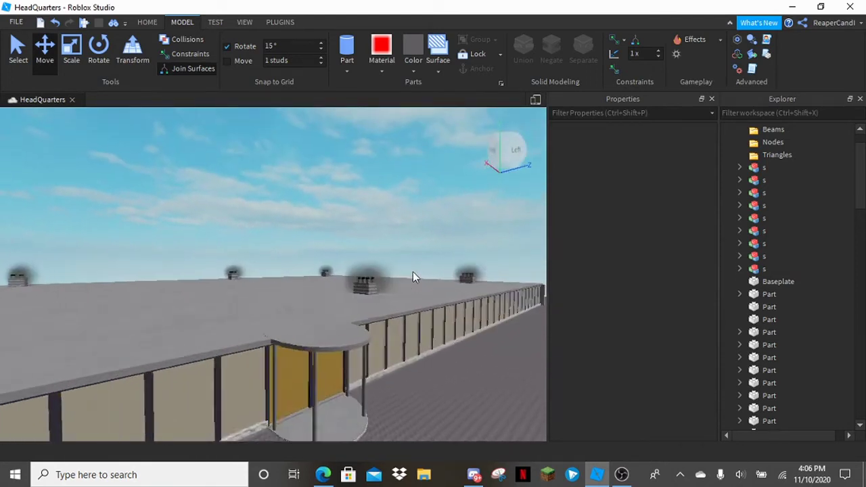
scroll(412, 271, down, 3)
right_drag(410, 271, 379, 262)
- Shift the short brick wall at the building's corner toward the side wall and select the long side wall for scaling
click(306, 281)
scroll(331, 247, up, 3)
right_drag(331, 248, 326, 245)
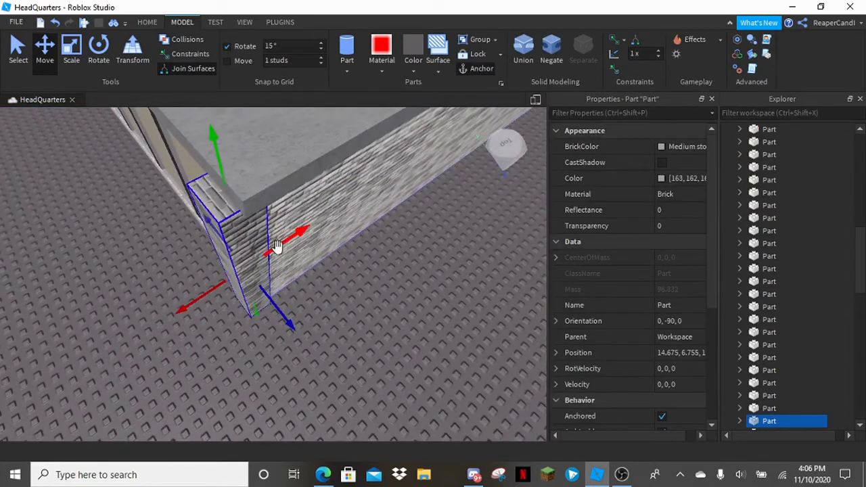
drag(275, 247, 292, 242)
right_drag(445, 306, 297, 311)
click(342, 244)
click(296, 312)
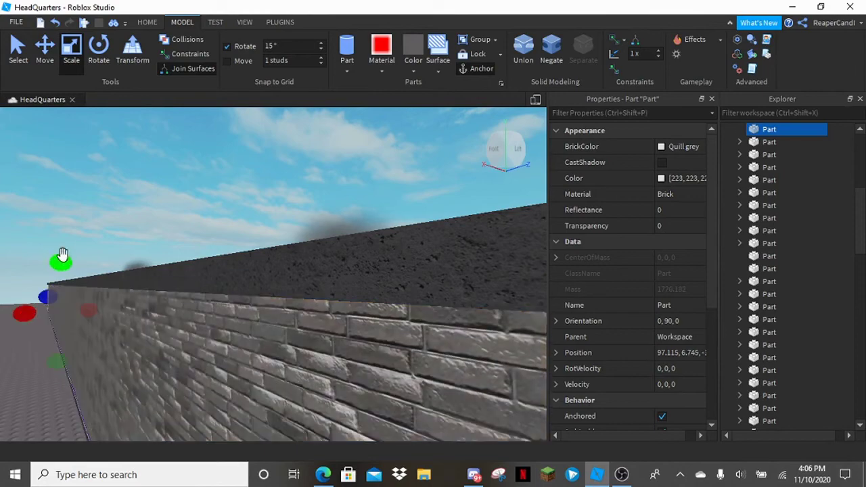
click(117, 194)
- View the whole headquarters on its baseplate from a distance
right_drag(220, 173, 223, 173)
mouse_move(257, 232)
right_down()
mouse_move(256, 247)
mouse_move(291, 245)
mouse_move(248, 232)
right_up()
key(s)
right_drag(248, 231, 248, 232)
key(s)
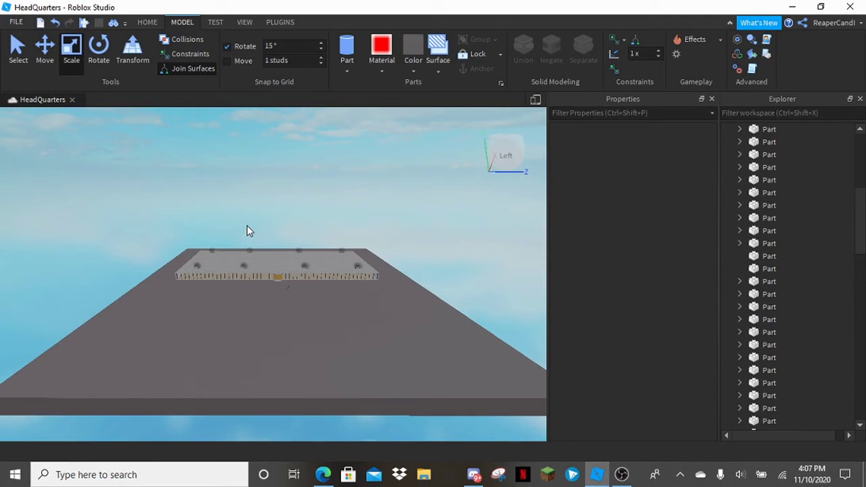
key(s)
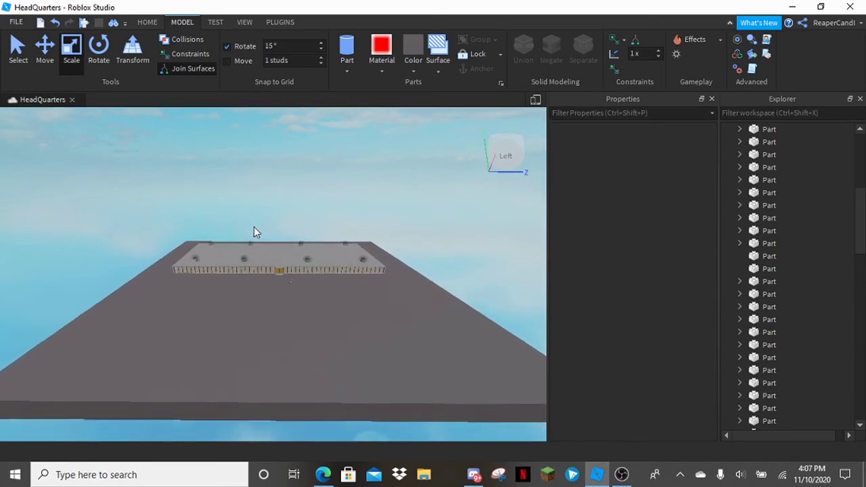